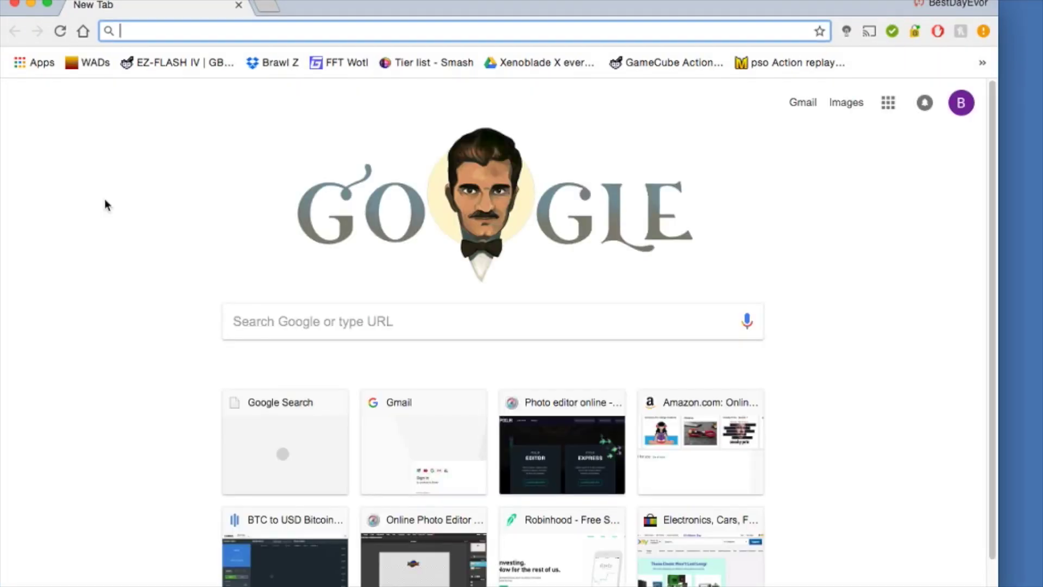
# Step: Search Google for 'game faqs' and open the GameFAQs home page from the top result
pyautogui.write('game ')
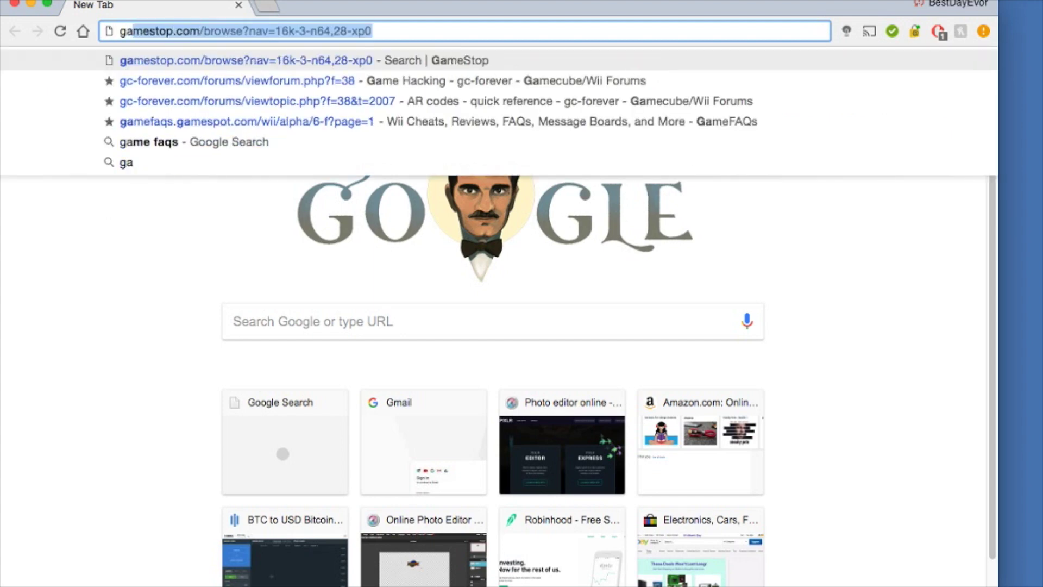
pyautogui.write('faqs')
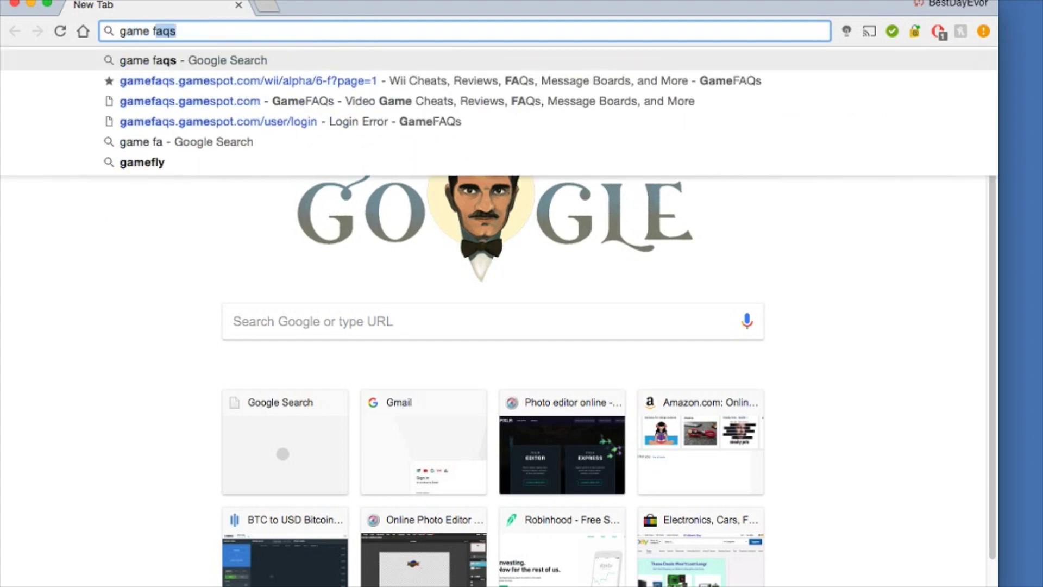
pyautogui.press('Return')
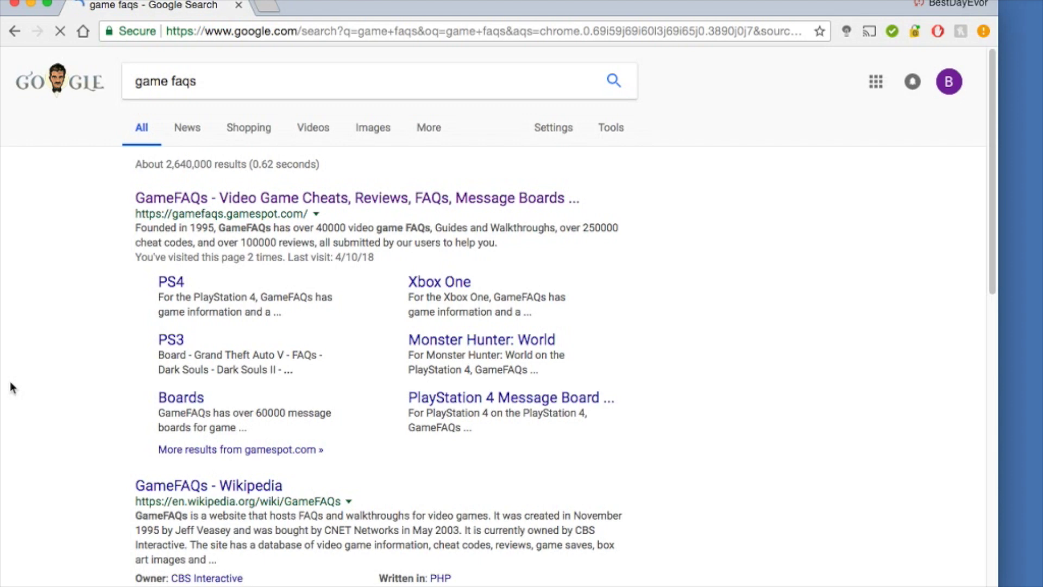
pyautogui.click(198, 200)
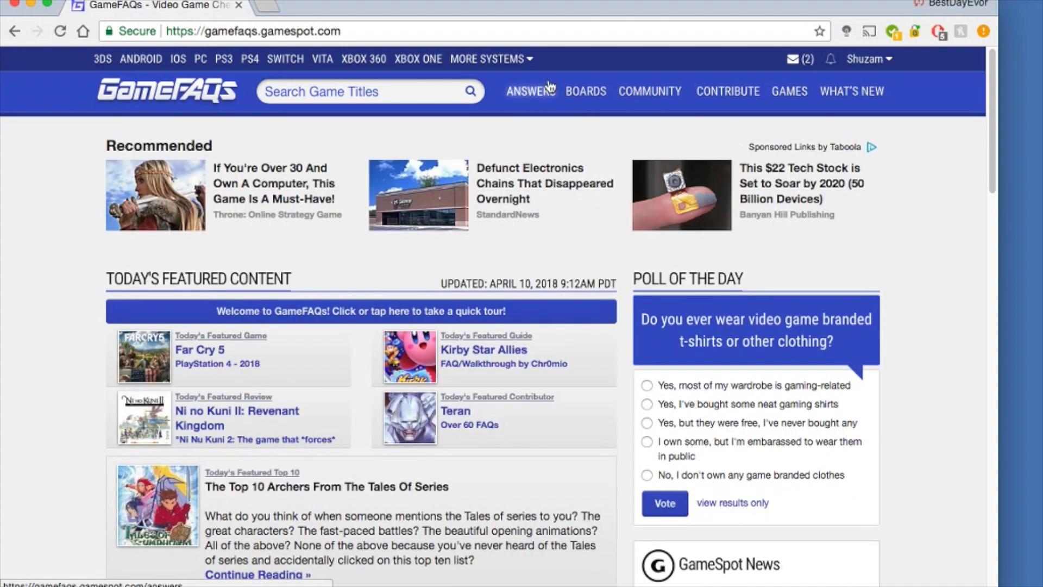
# Step: Go to the Nintendo Wii section and list Wii games starting with K
pyautogui.moveTo(504, 64)
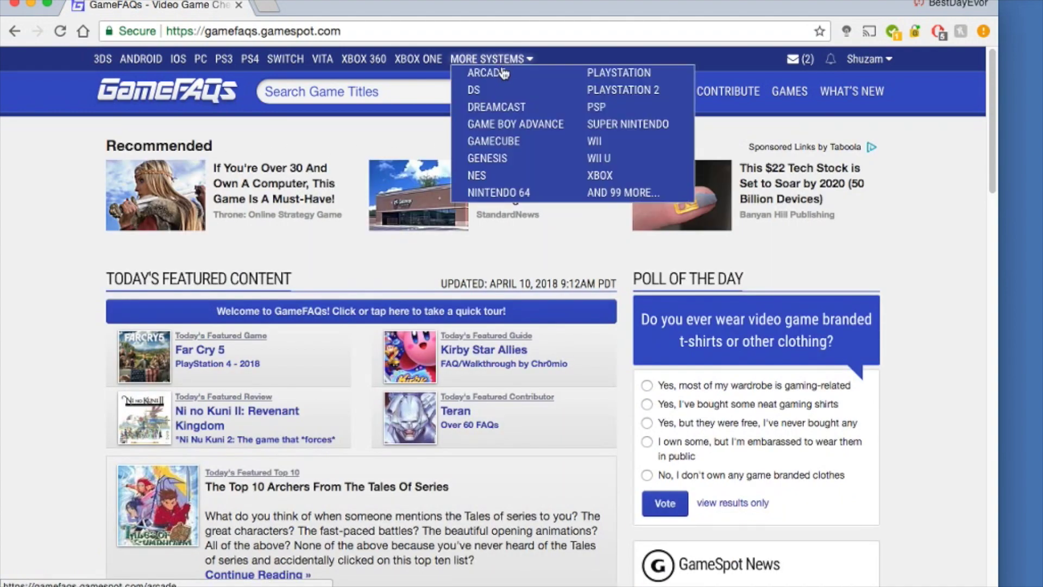
pyautogui.click(596, 144)
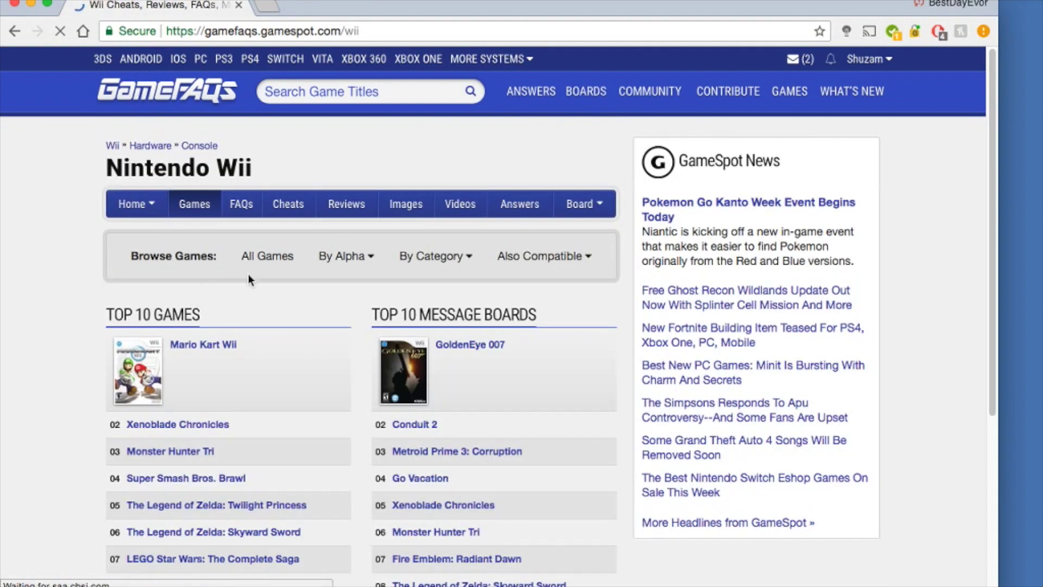
pyautogui.scroll(-2, 347, 318)
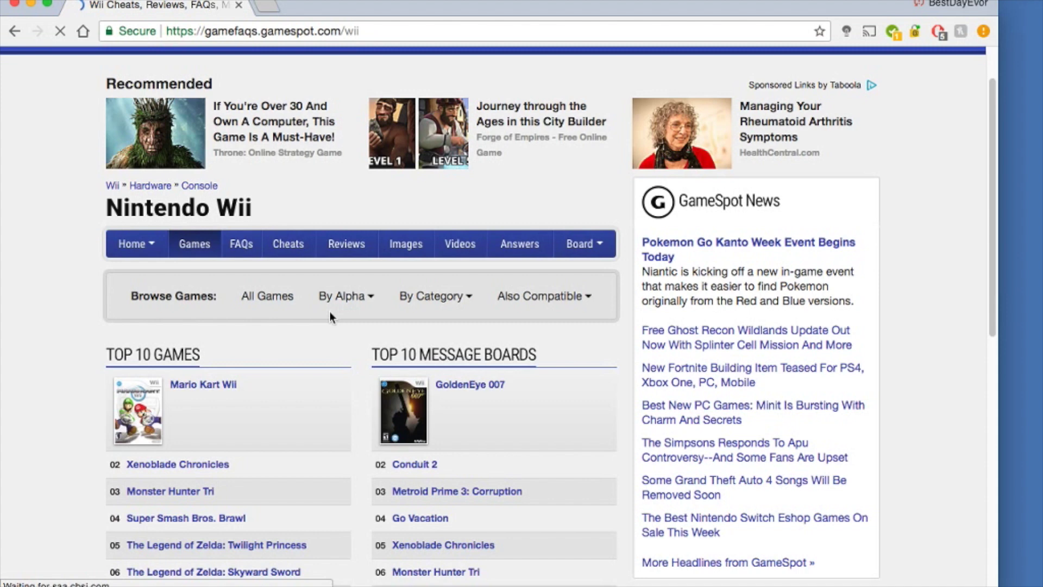
pyautogui.moveTo(348, 298)
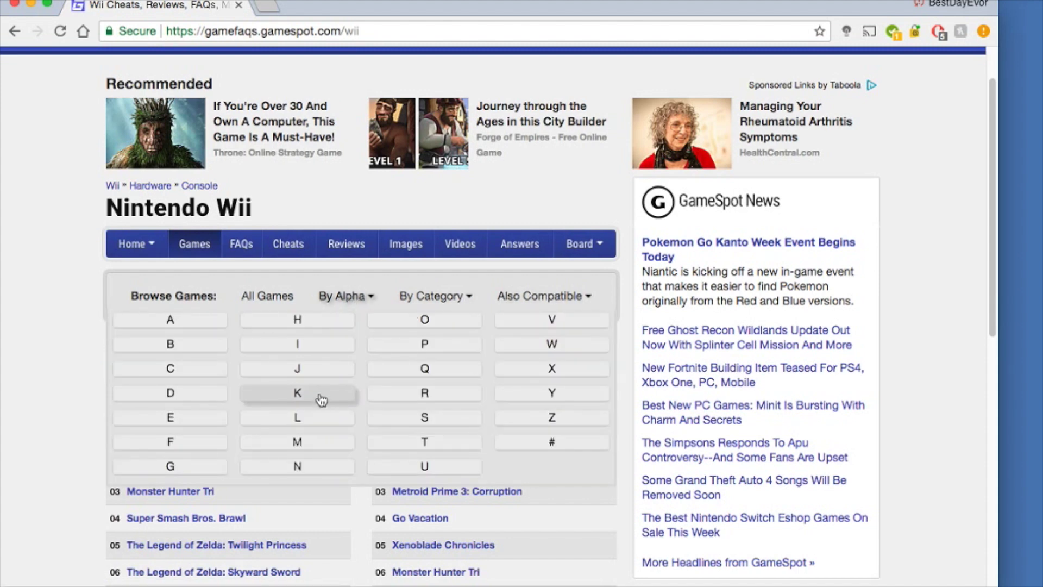
pyautogui.click(298, 393)
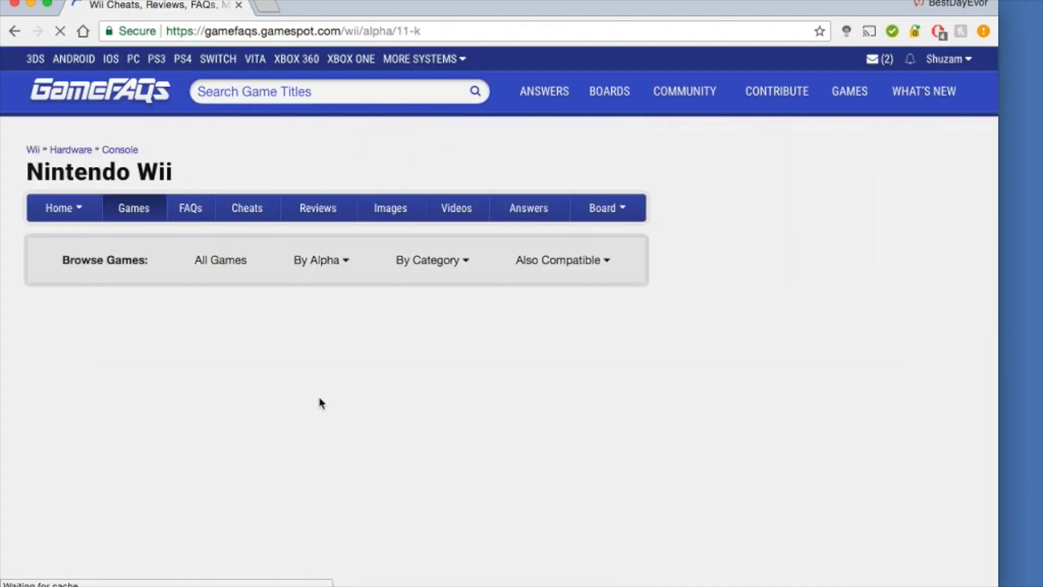
# Step: Scroll the K listing to Kirby's Dream Collection: Special Edition and its Saves column
pyautogui.scroll(-5, 320, 395)
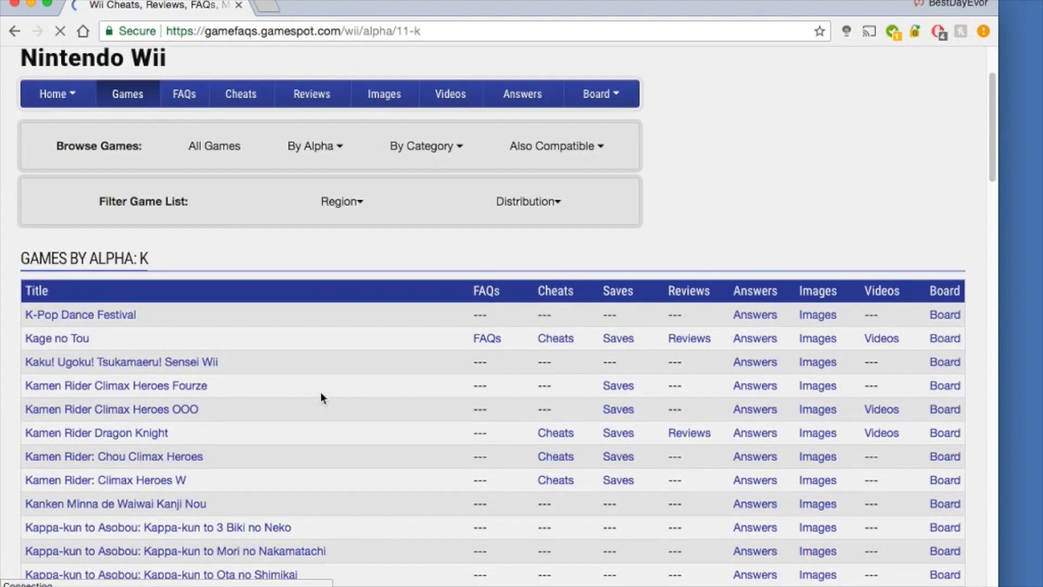
pyautogui.moveTo(598, 316); pyautogui.dragTo(635, 294)
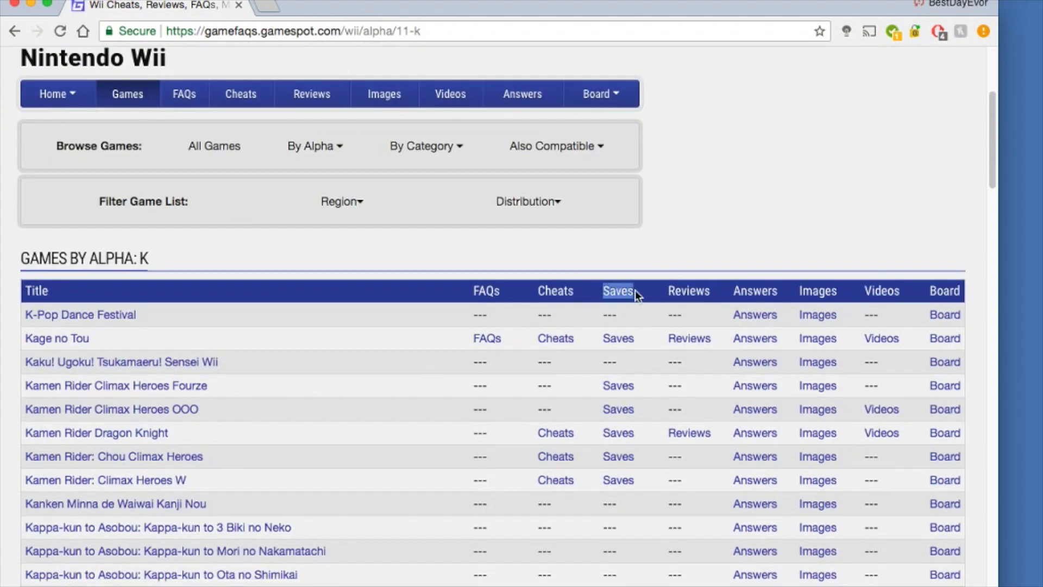
pyautogui.scroll(-5, 604, 354)
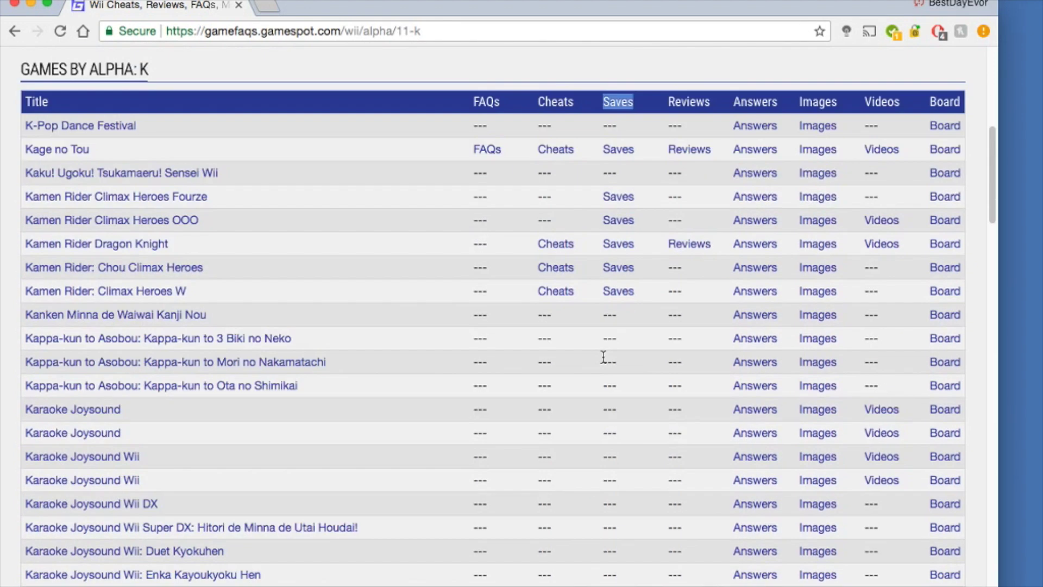
pyautogui.click(596, 379)
pyautogui.scroll(-15, 576, 386)
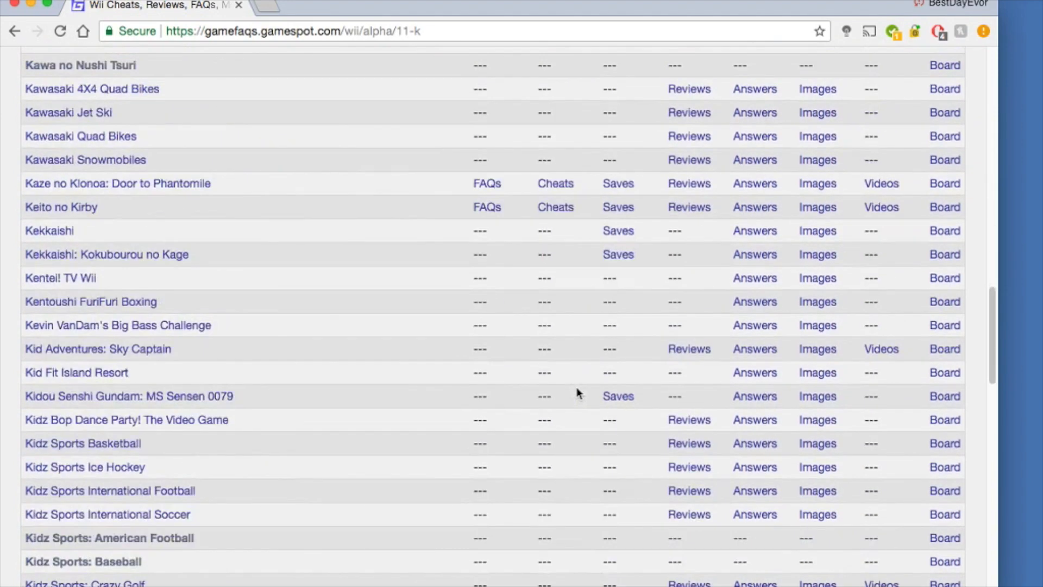
pyautogui.scroll(-15, 575, 386)
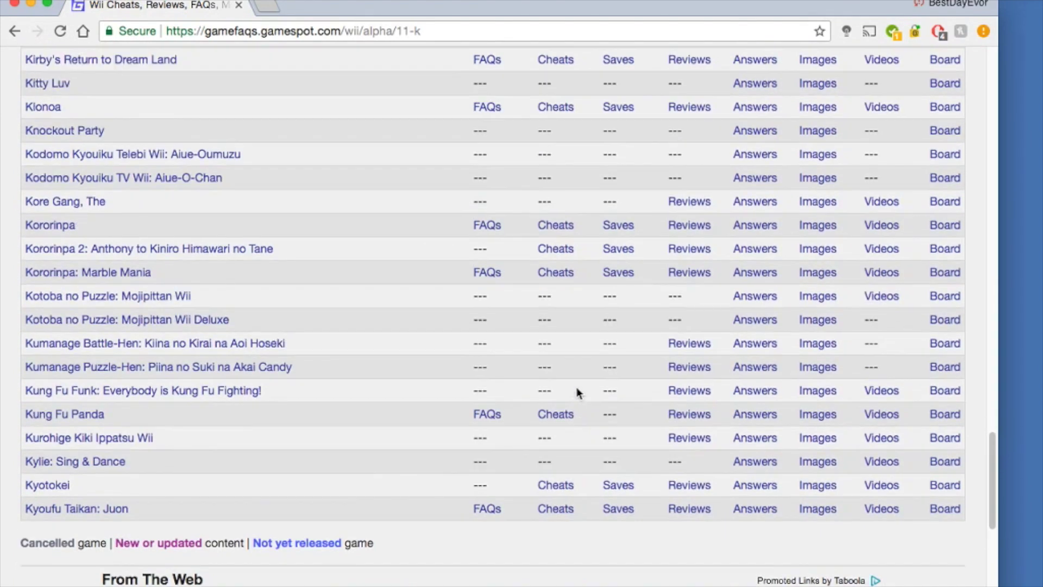
pyautogui.scroll(5, 575, 387)
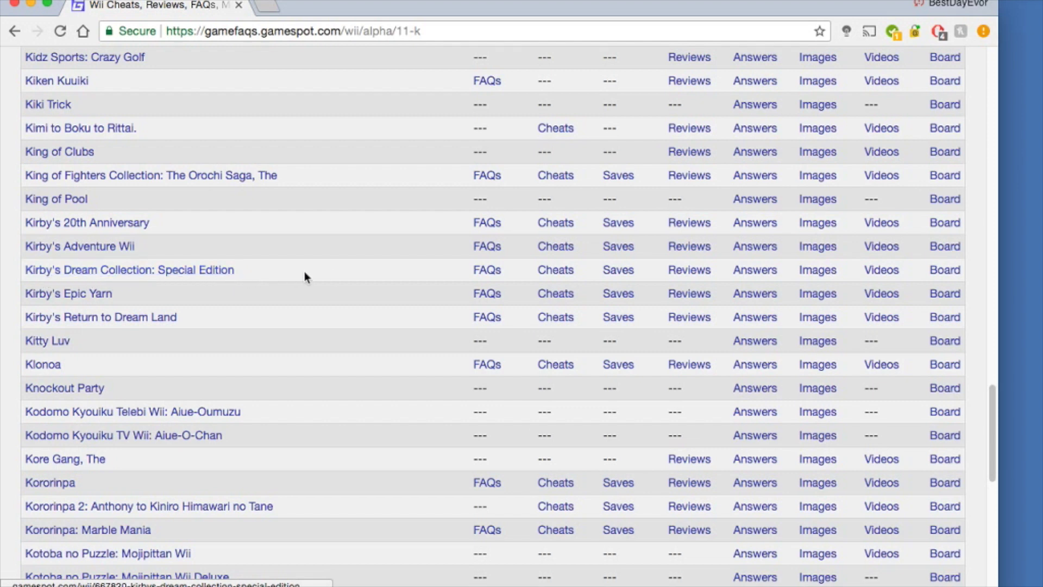
# Step: Open the Kirby's Dream Collection: Special Edition Saves page and check the North America entry
pyautogui.click(619, 274)
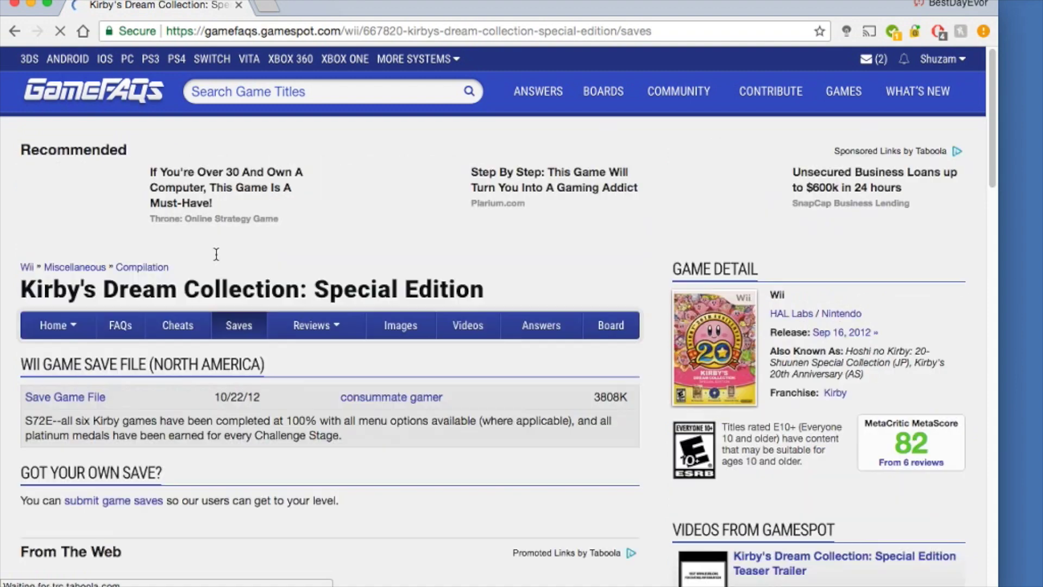
pyautogui.scroll(-2, 107, 399)
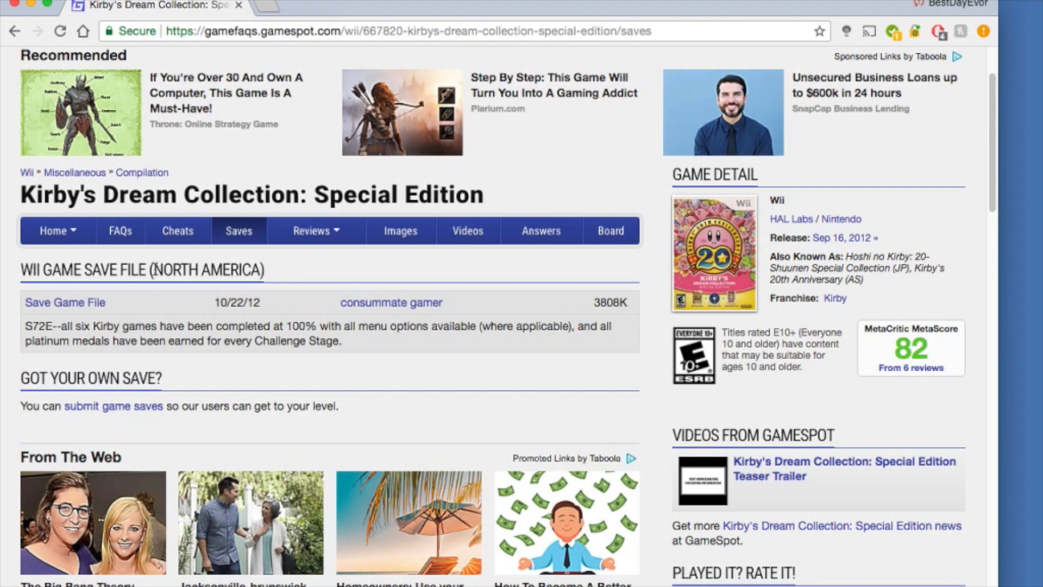
pyautogui.moveTo(154, 270); pyautogui.dragTo(262, 274)
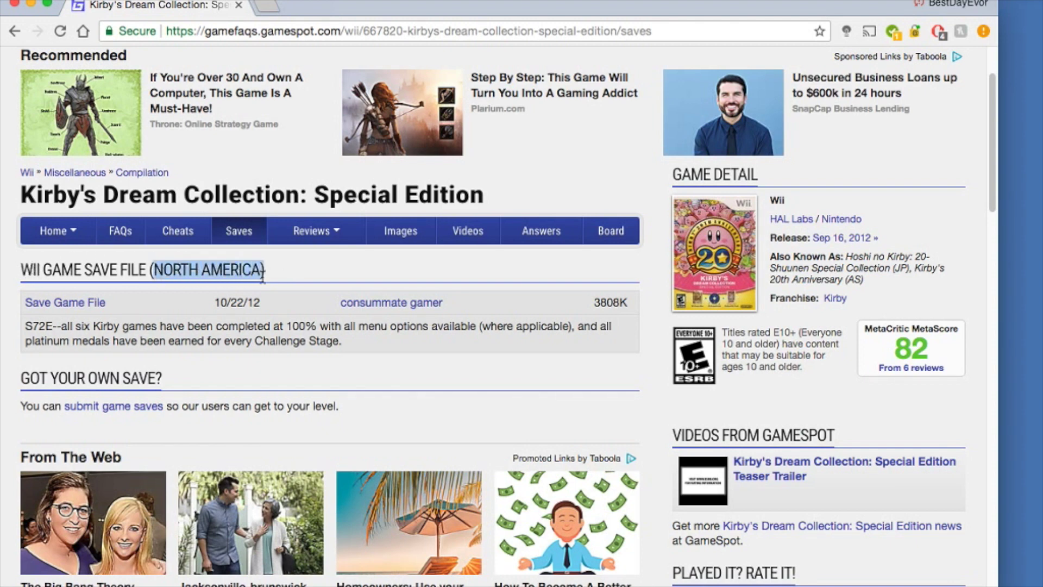
pyautogui.click(271, 301)
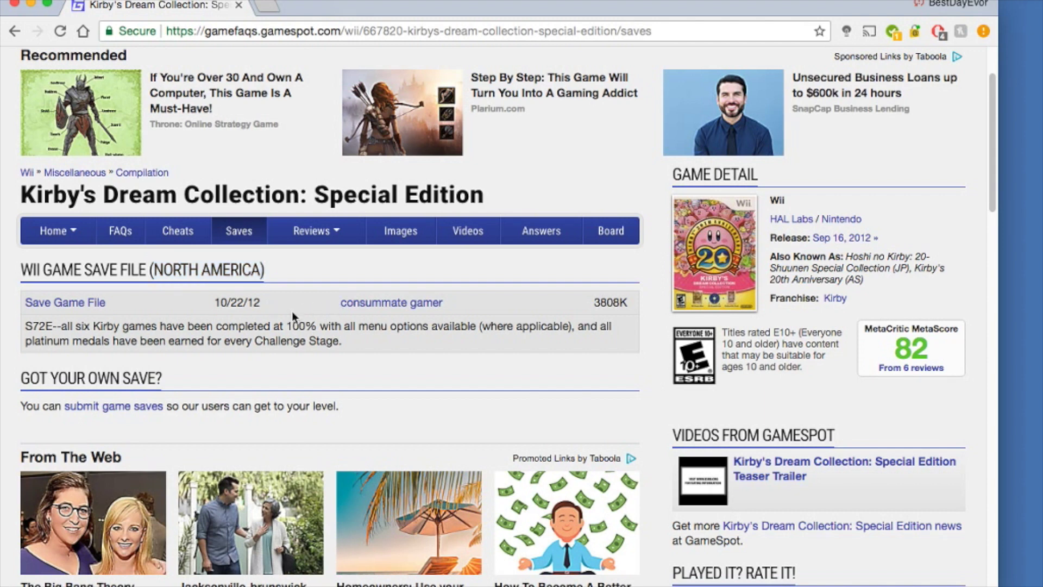
pyautogui.moveTo(328, 304); pyautogui.dragTo(441, 303)
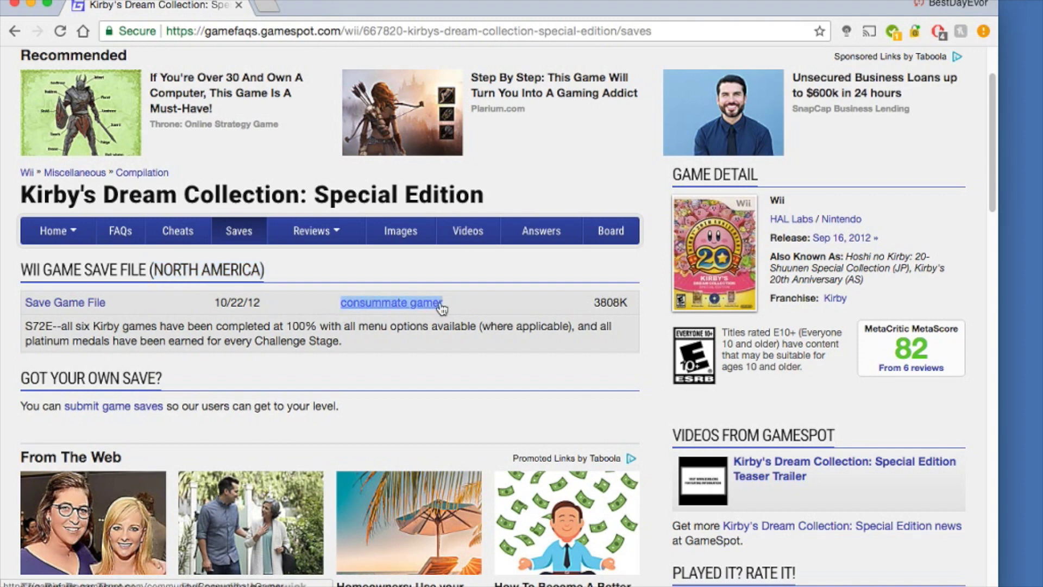
pyautogui.click(596, 301)
# Step: Check the save's 3808K file size and the S72E game code in its description
pyautogui.moveTo(596, 301); pyautogui.dragTo(633, 304)
pyautogui.click(127, 318)
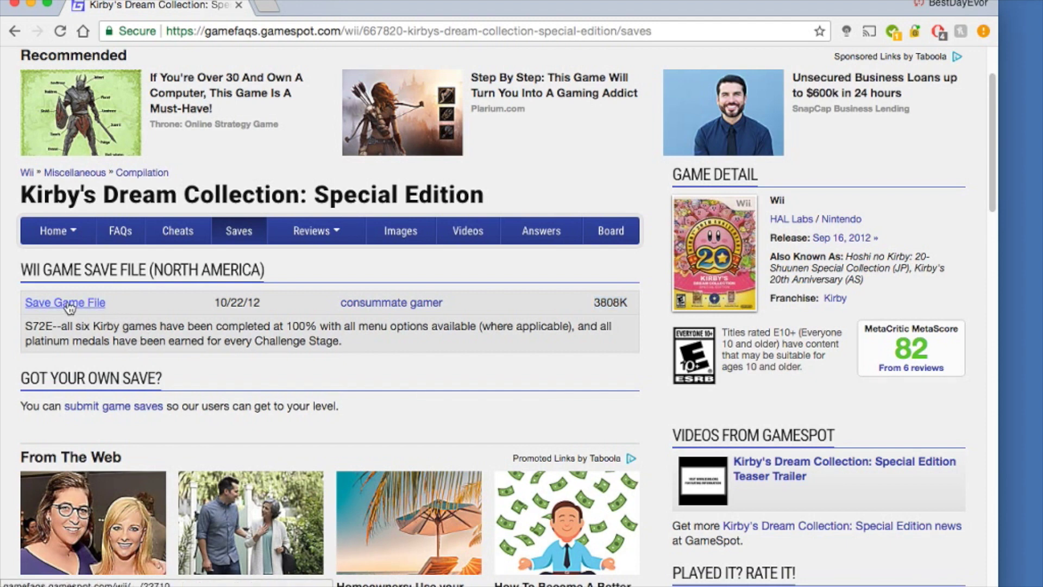
pyautogui.moveTo(53, 325); pyautogui.dragTo(25, 326)
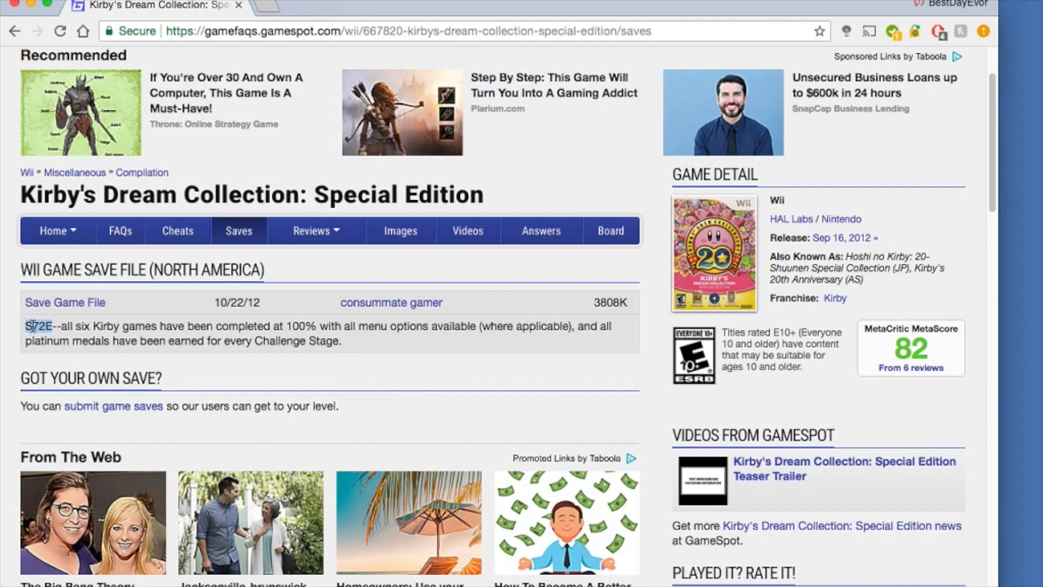
pyautogui.moveTo(57, 326); pyautogui.dragTo(48, 326)
pyautogui.click(72, 321)
pyautogui.moveTo(54, 326); pyautogui.dragTo(24, 326)
pyautogui.click(154, 299)
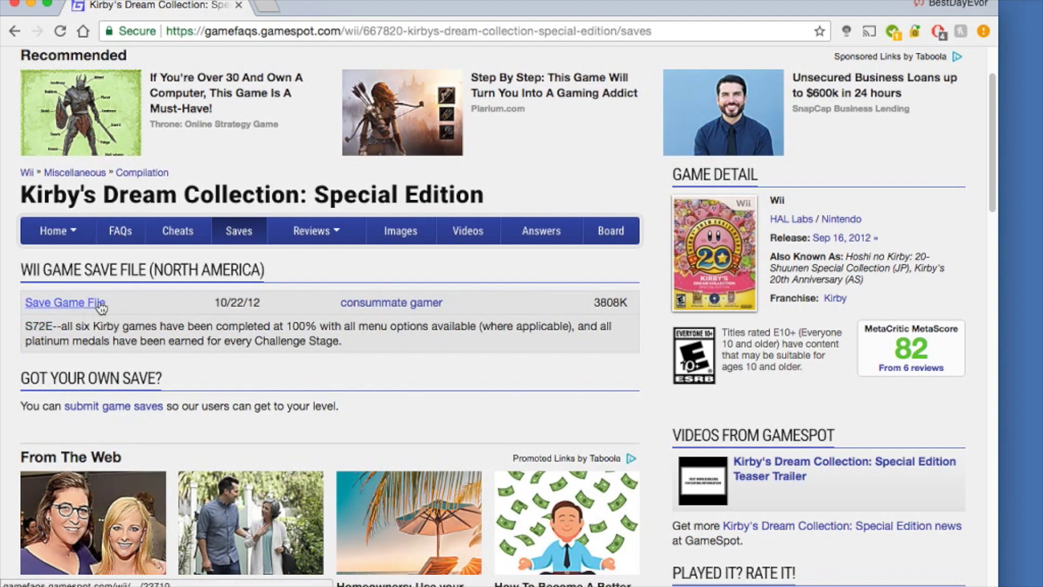
# Step: Download kirbys-dream-collection-special-edition.22710.bin and reveal it in the Downloads folder in Finder
pyautogui.click(84, 309)
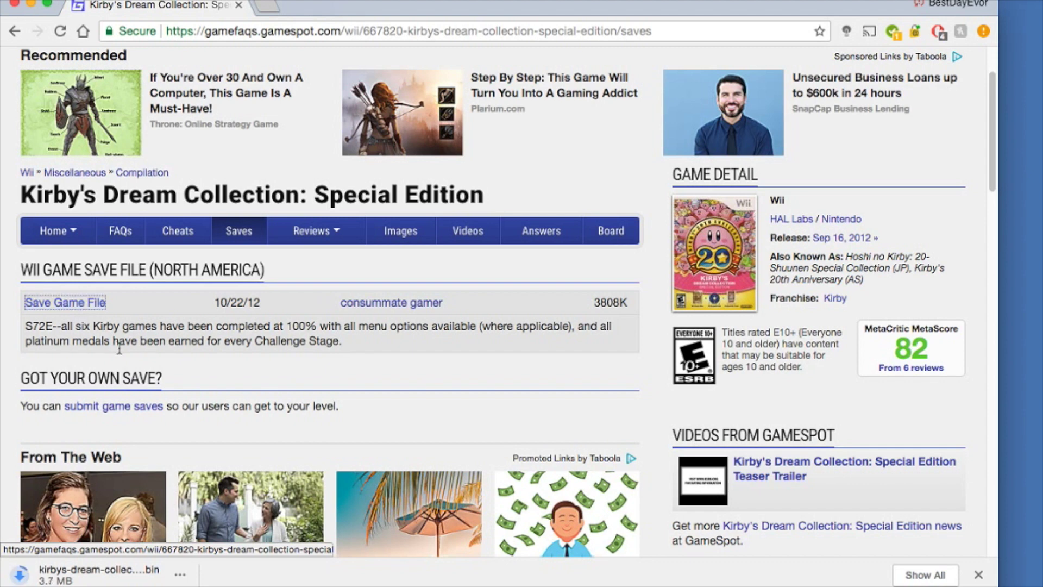
pyautogui.click(181, 575)
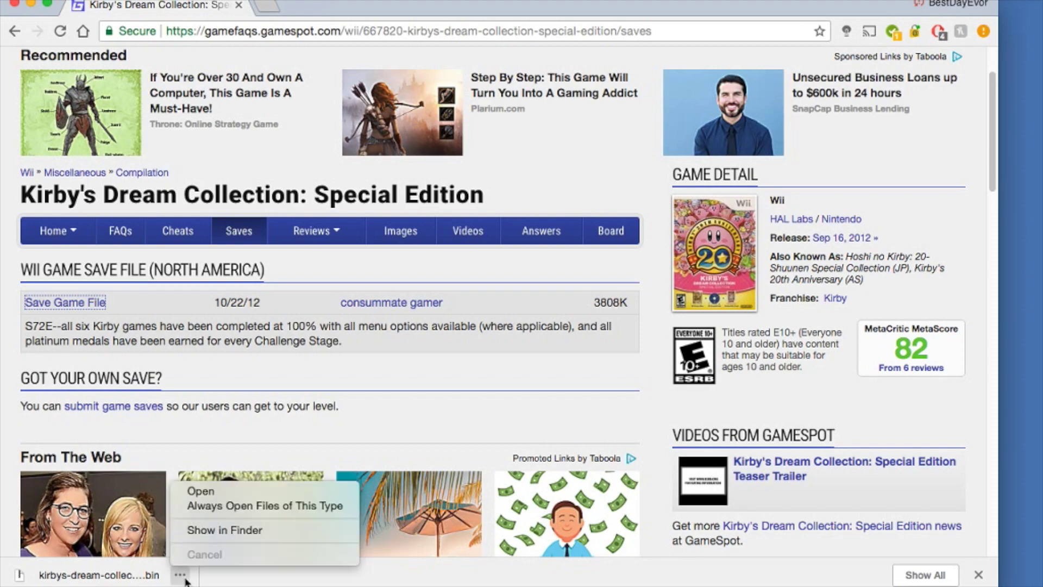
pyautogui.click(233, 527)
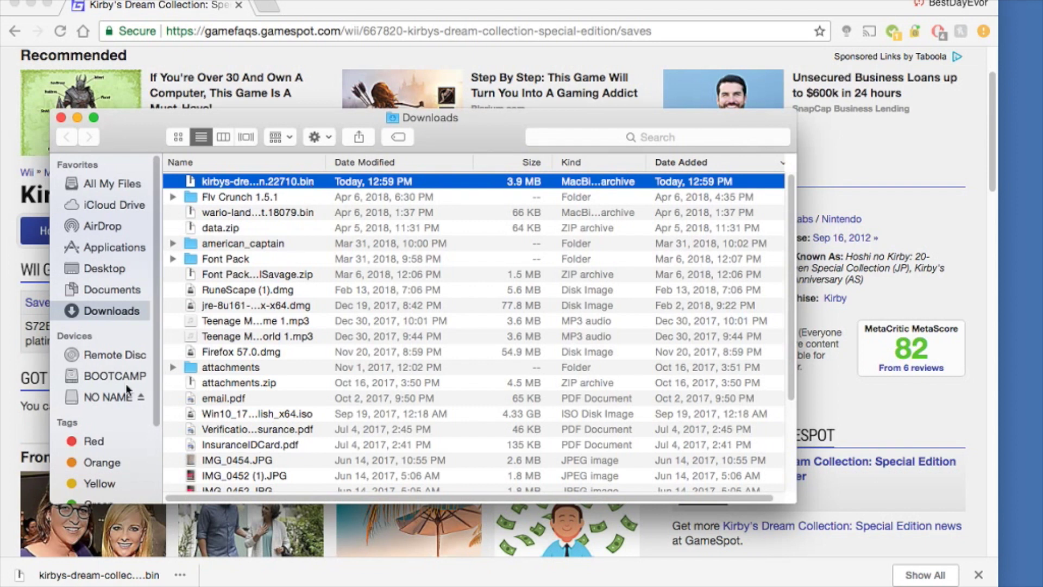
# Step: Create a new untitled folder at the top level of the NO NAME SD card
pyautogui.click(105, 395)
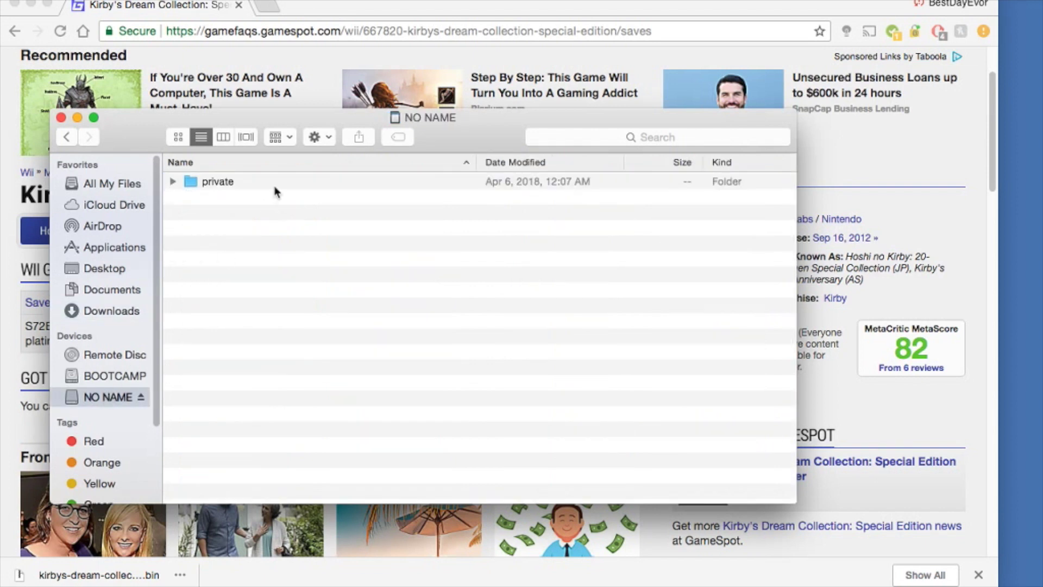
pyautogui.click(216, 181)
pyautogui.click(217, 197)
pyautogui.rightClick(186, 197)
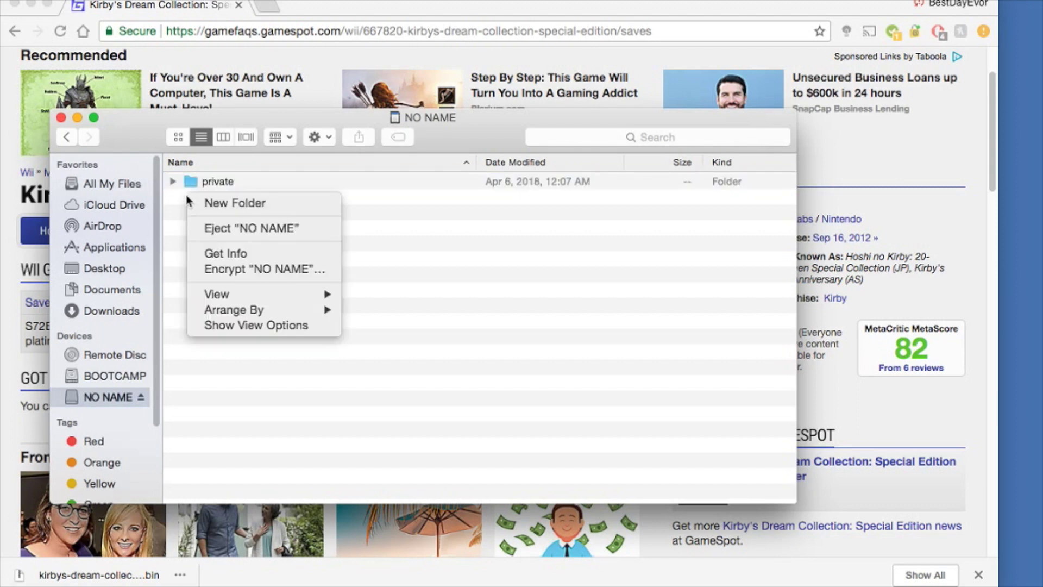
pyautogui.click(220, 203)
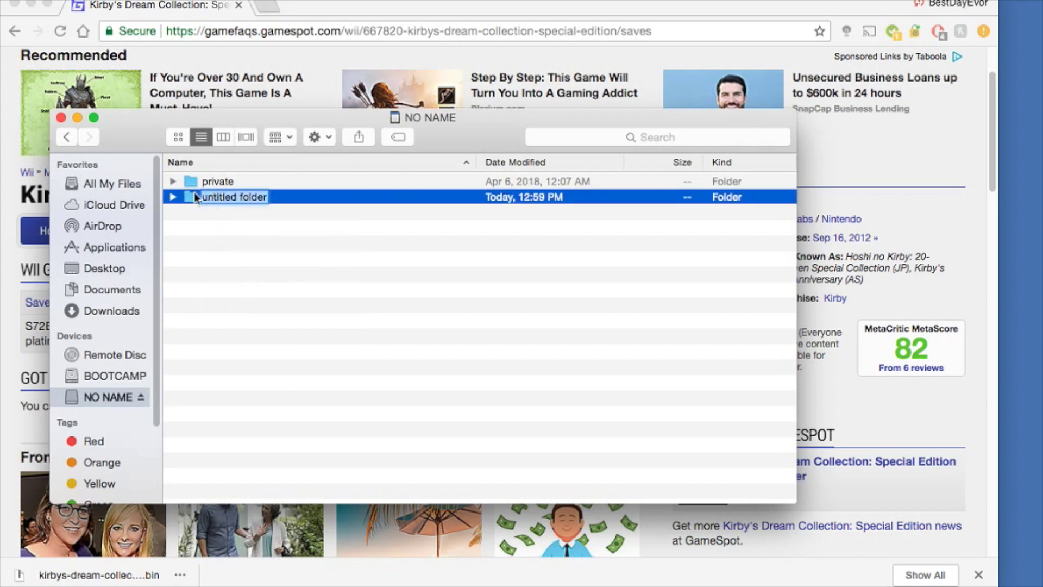
# Step: Try renaming the untitled folder to 'private' and dismiss the name-already-taken alert
pyautogui.click(228, 179)
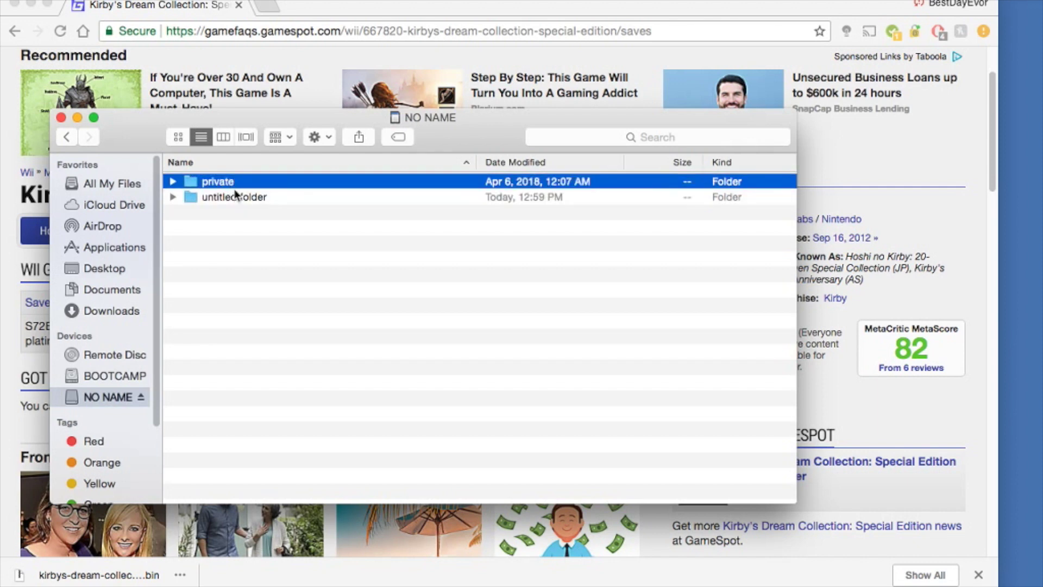
pyautogui.click(231, 197)
pyautogui.click(229, 197)
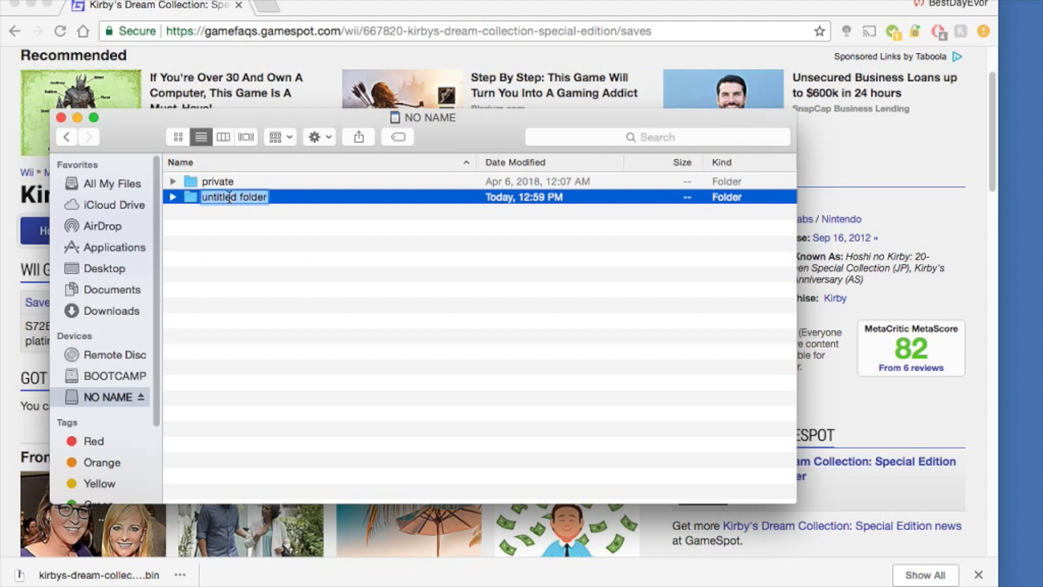
pyautogui.write('private')
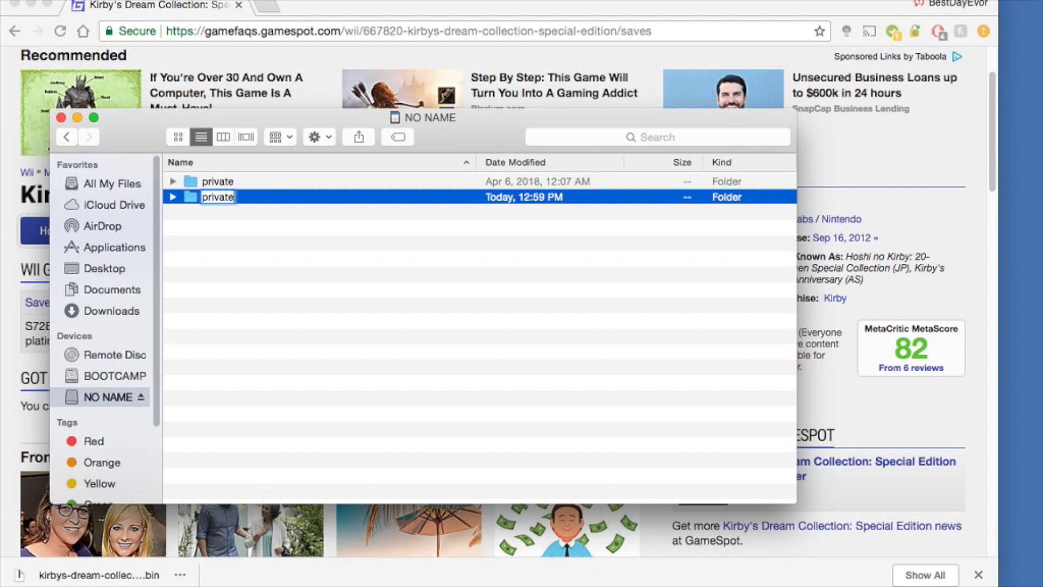
pyautogui.press('Return')
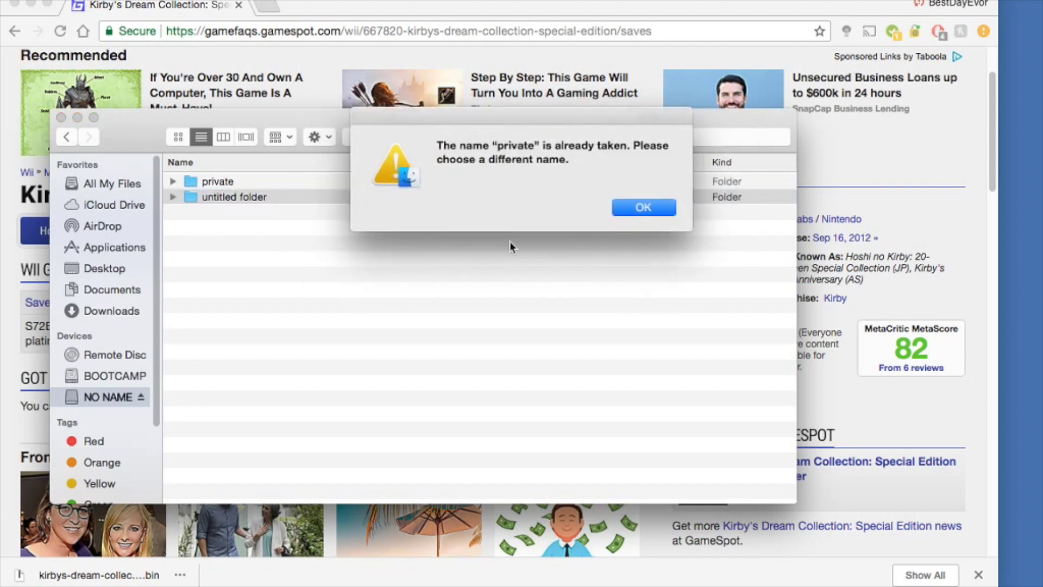
pyautogui.click(633, 207)
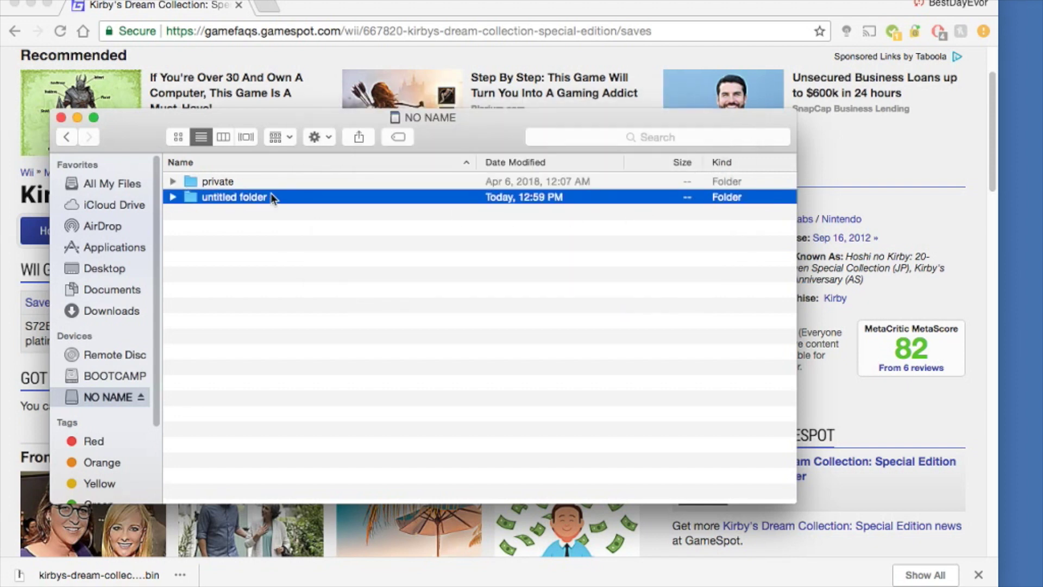
# Step: Move the old private folder to Trash and rename the untitled folder to 'private'
pyautogui.rightClick(239, 181)
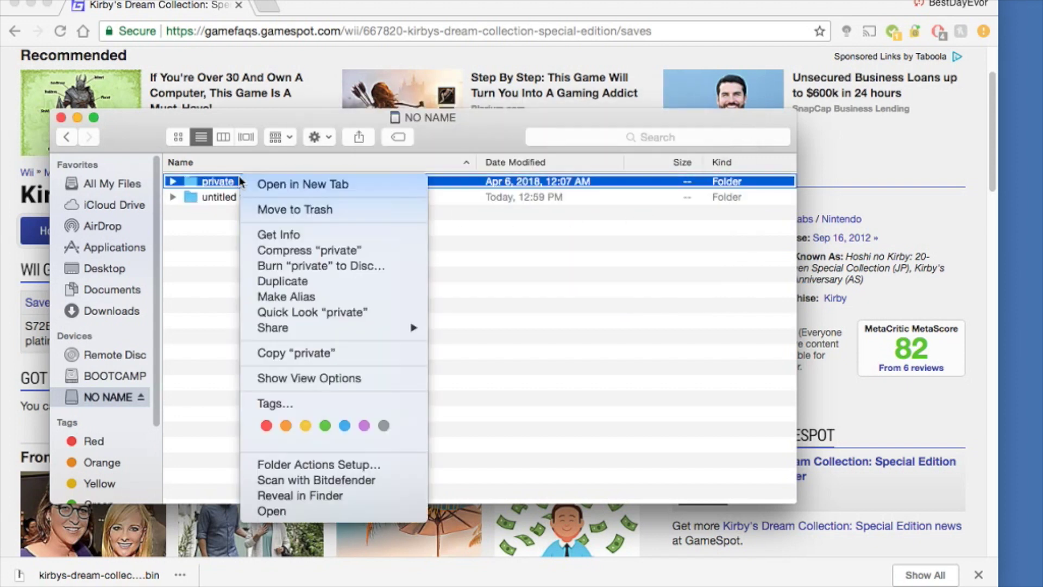
pyautogui.click(288, 210)
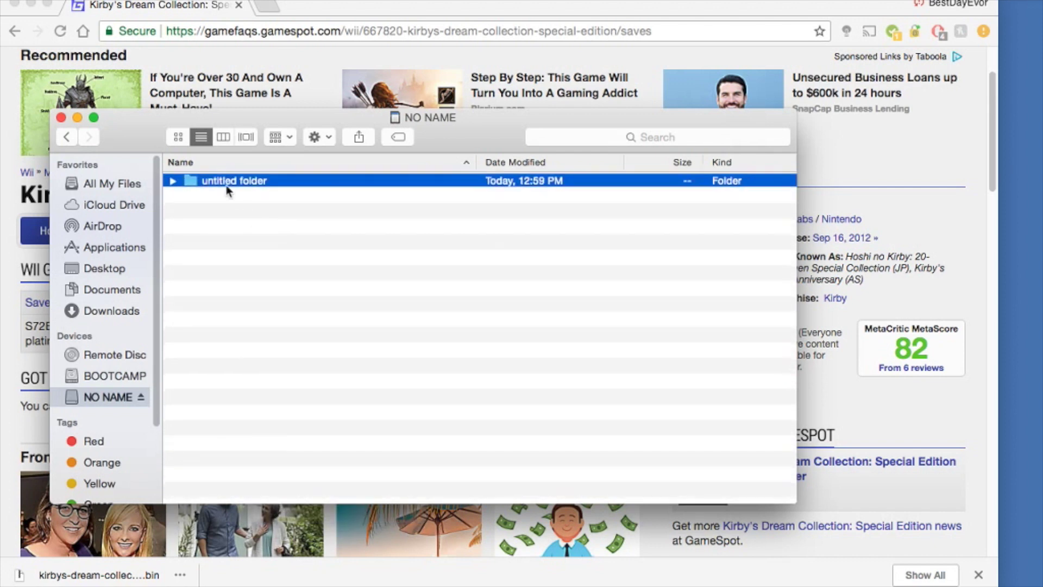
pyautogui.click(226, 181)
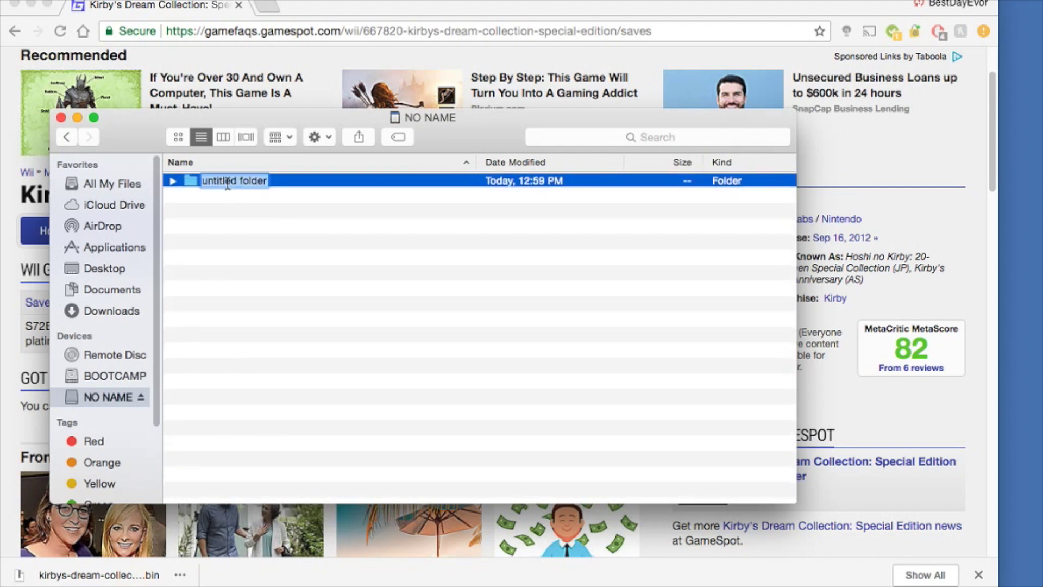
pyautogui.write('private')
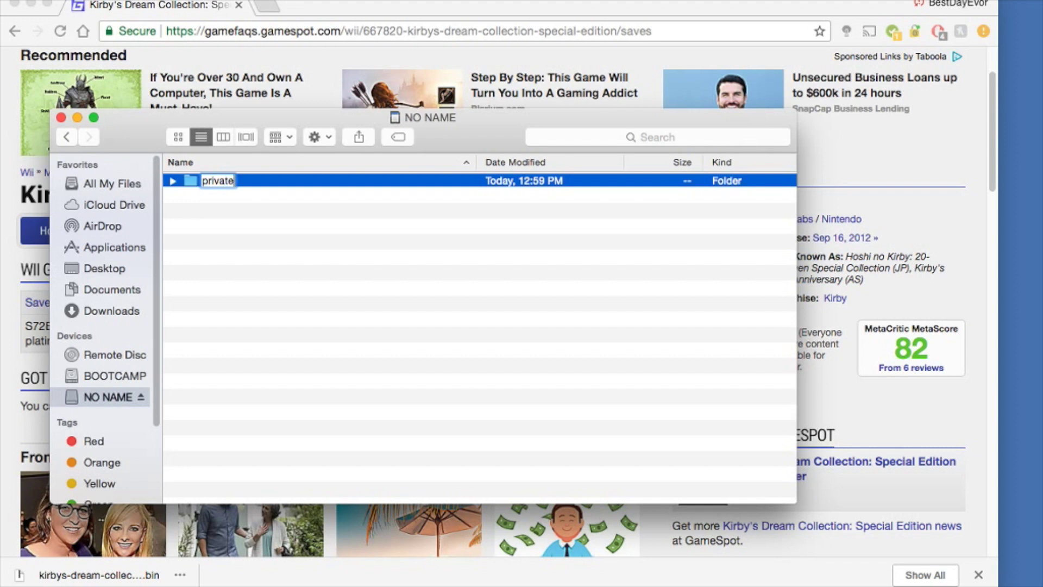
pyautogui.press('Return')
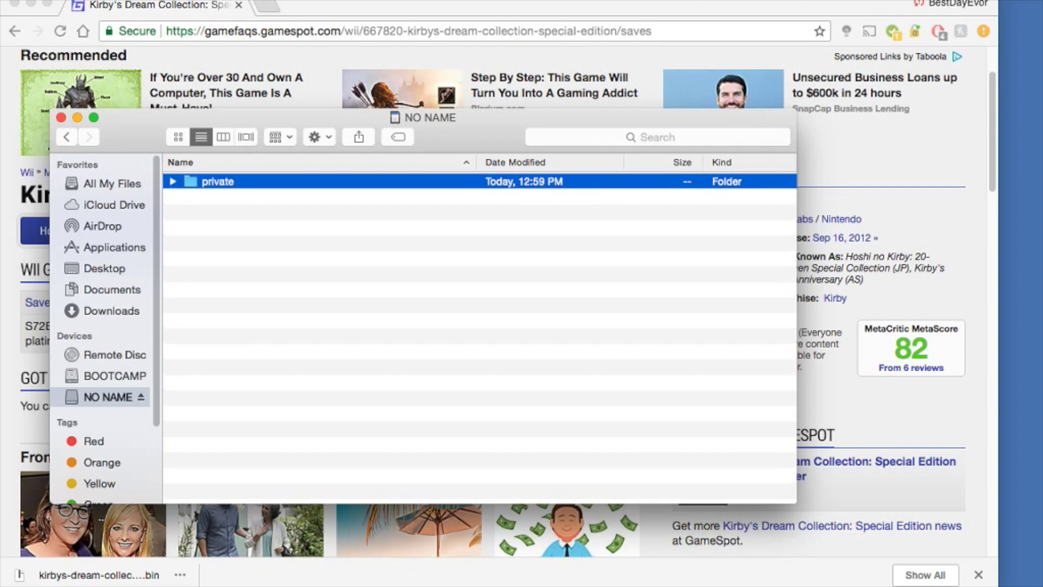
# Step: Create a folder named 'wii' inside private
pyautogui.doubleClick(223, 182)
pyautogui.rightClick(221, 185)
pyautogui.click(240, 194)
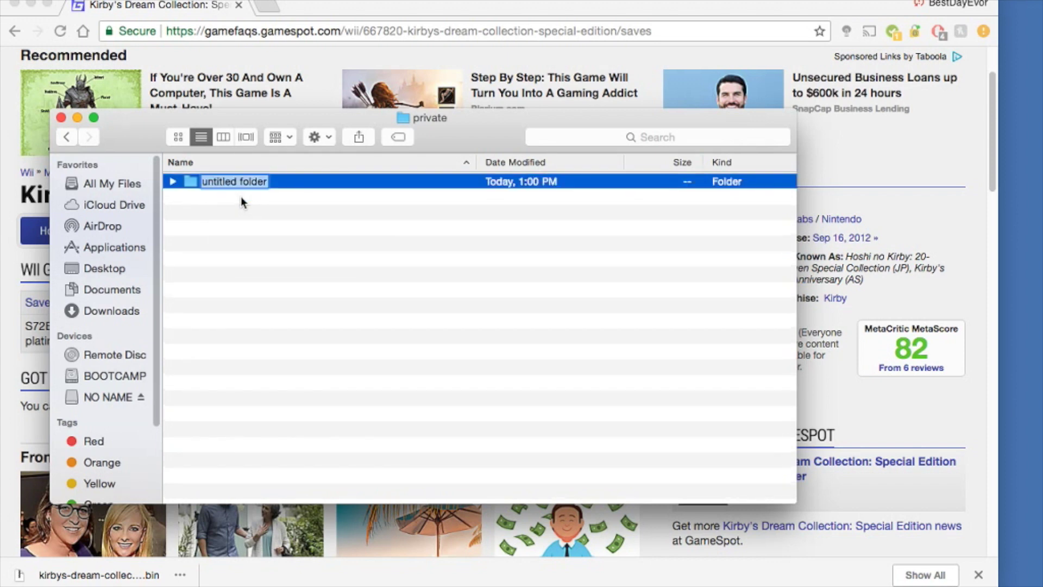
pyautogui.write("wii'")
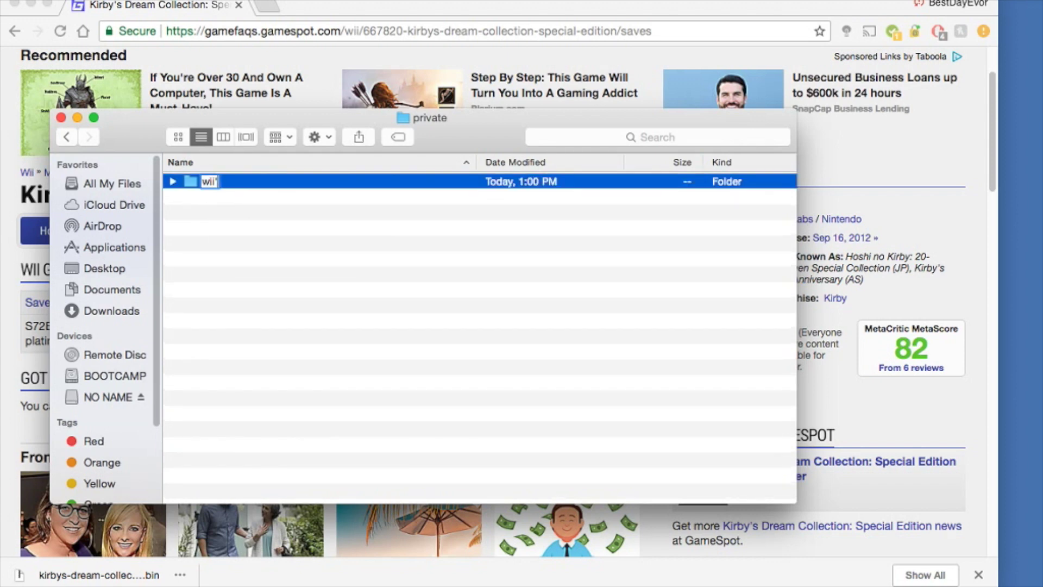
pyautogui.press('BackSpace')
pyautogui.press('Return')
# Step: Create a folder named 'title' inside wii
pyautogui.doubleClick(243, 183)
pyautogui.rightClick(242, 188)
pyautogui.click(256, 191)
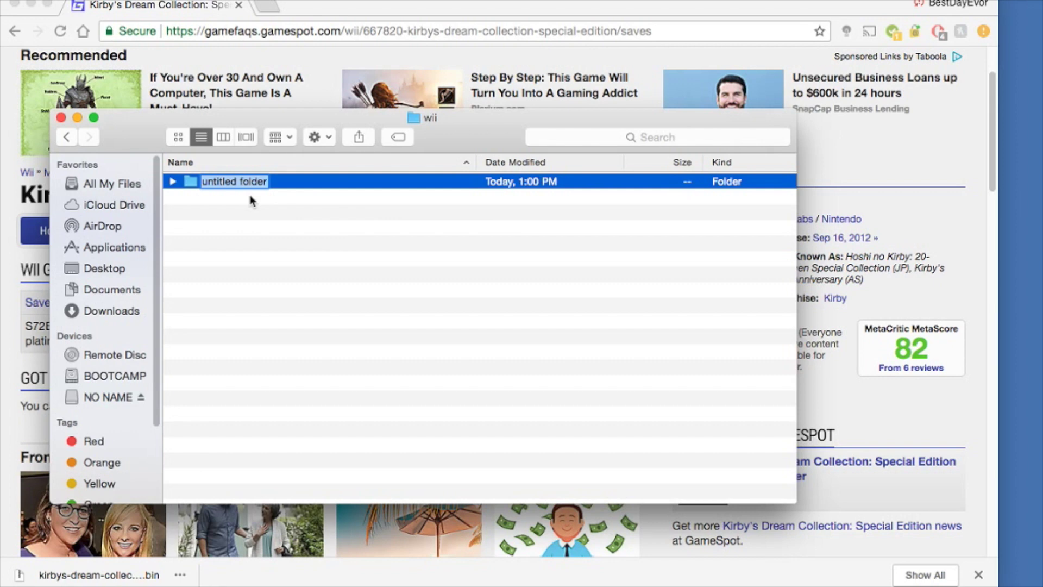
pyautogui.write('title')
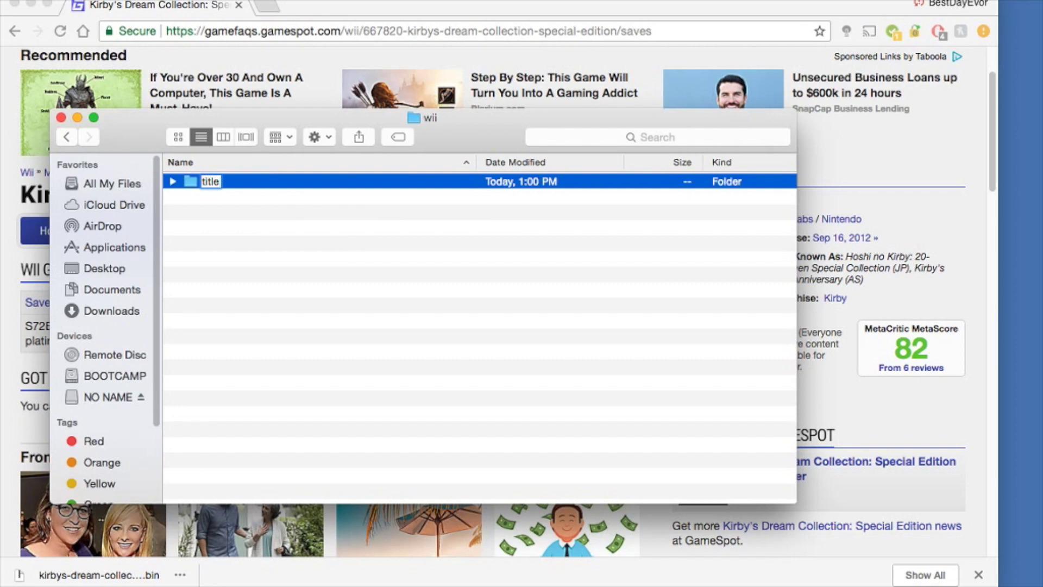
pyautogui.press('Return')
# Step: Create a new untitled folder inside title and move the Finder window aside
pyautogui.doubleClick(239, 182)
pyautogui.rightClick(241, 180)
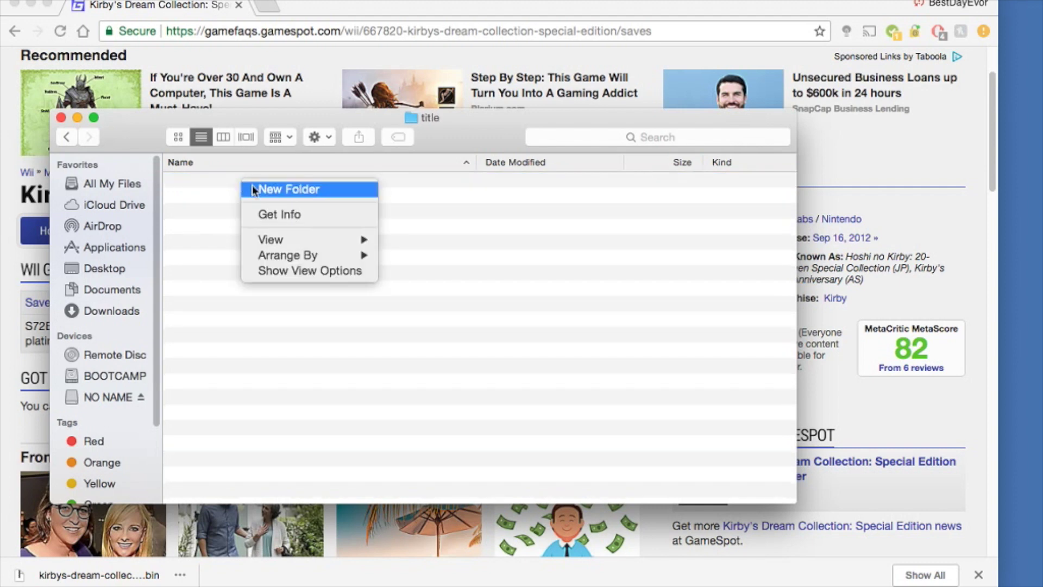
pyautogui.click(252, 189)
pyautogui.moveTo(128, 135); pyautogui.dragTo(378, 121)
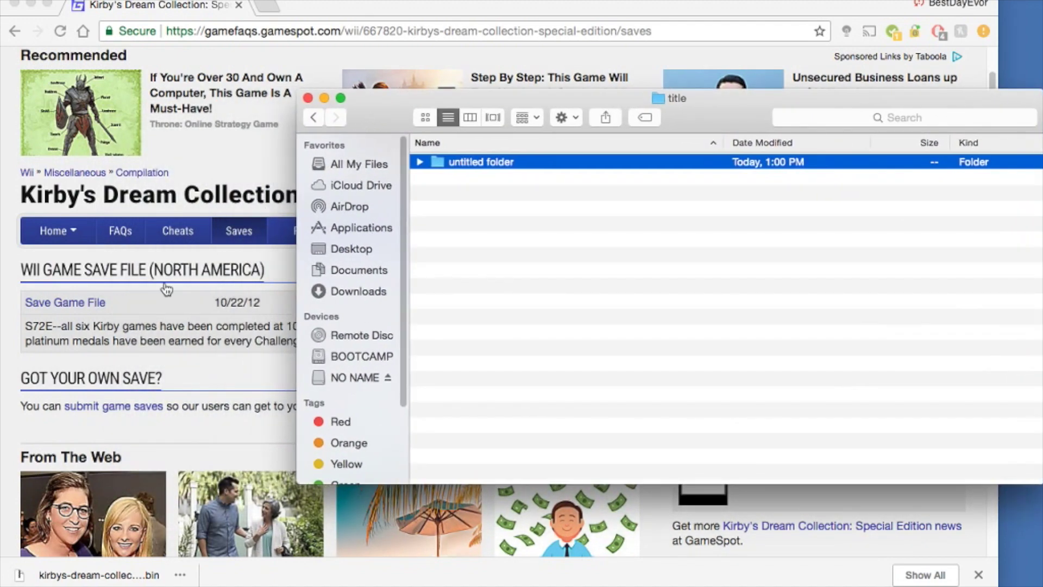
# Step: Copy the game code S72E from the save description on the GameFAQs page
pyautogui.click(50, 331)
pyautogui.click(51, 329)
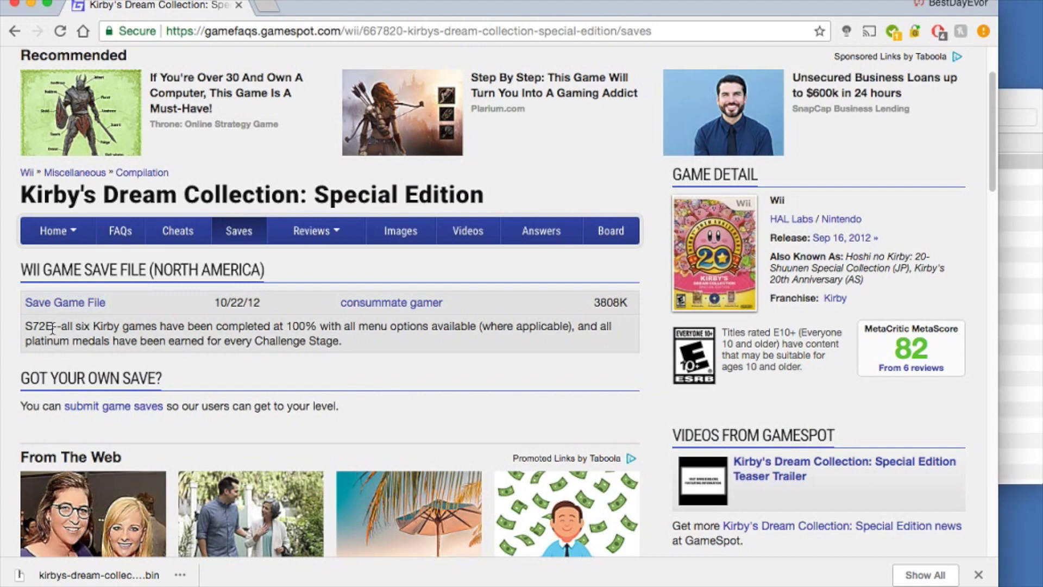
pyautogui.moveTo(53, 327); pyautogui.dragTo(24, 328)
pyautogui.rightClick(34, 327)
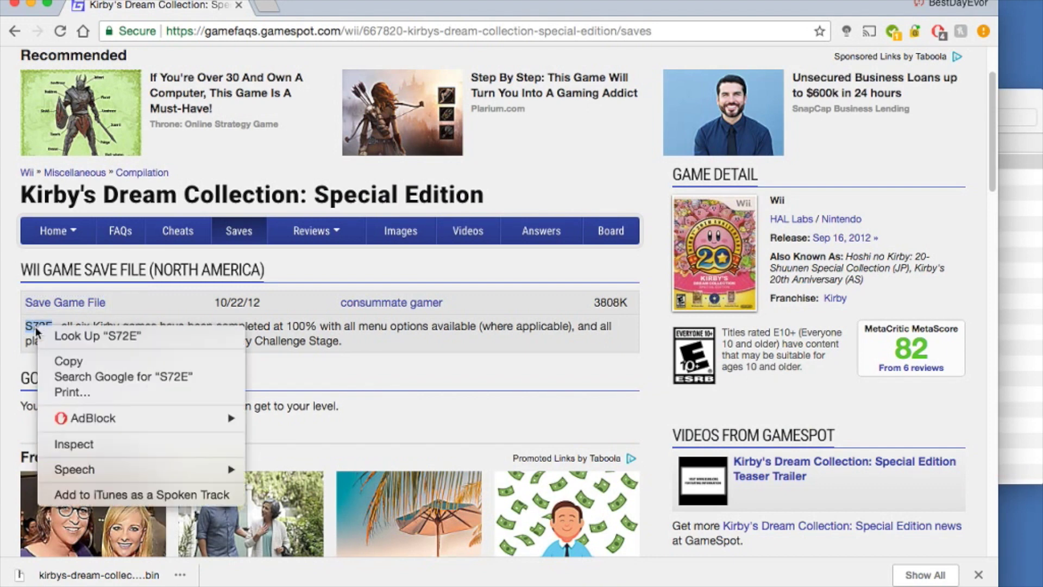
pyautogui.click(59, 361)
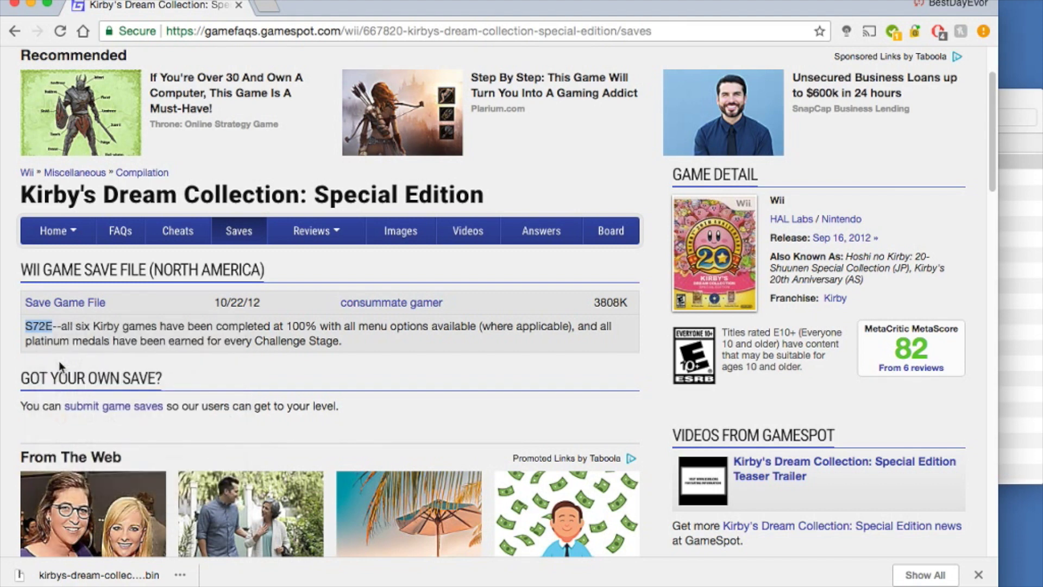
pyautogui.click(1015, 104)
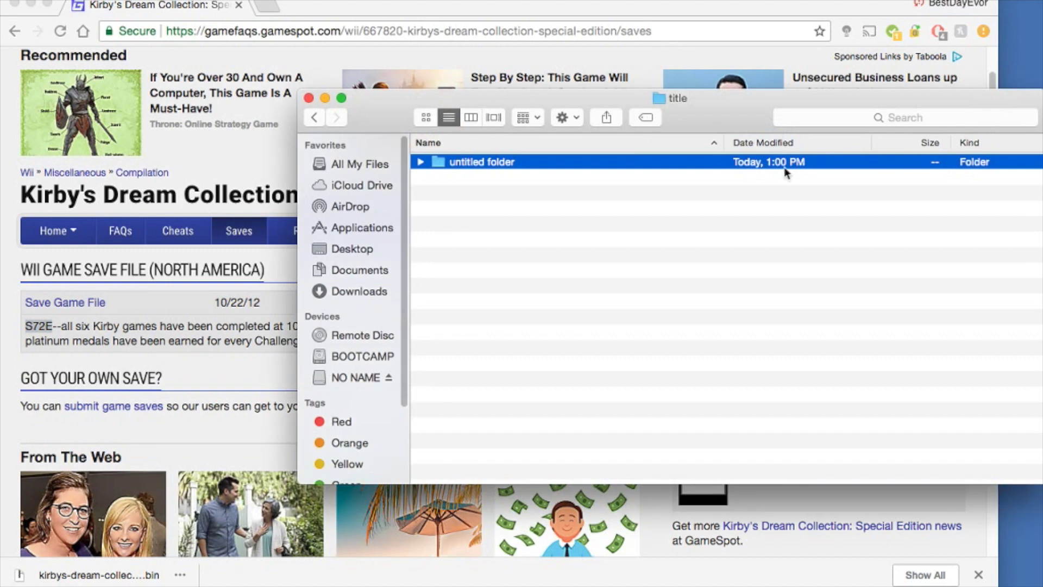
# Step: Name the new folder S72E by pasting it, then drag the downloaded save from Downloads
pyautogui.rightClick(481, 163)
pyautogui.click(516, 248)
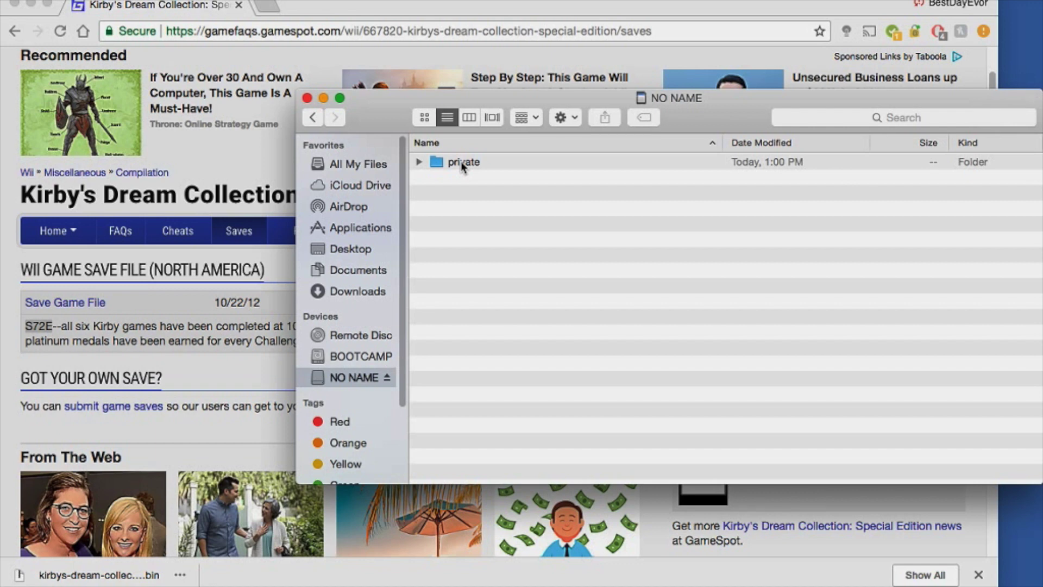
pyautogui.click(367, 292)
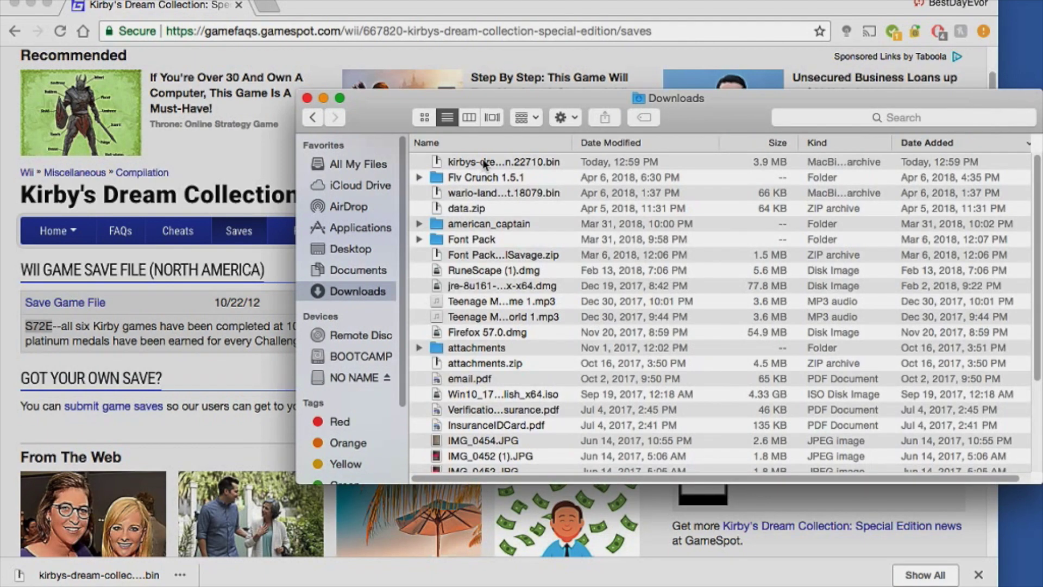
pyautogui.moveTo(482, 160); pyautogui.dragTo(1015, 524)
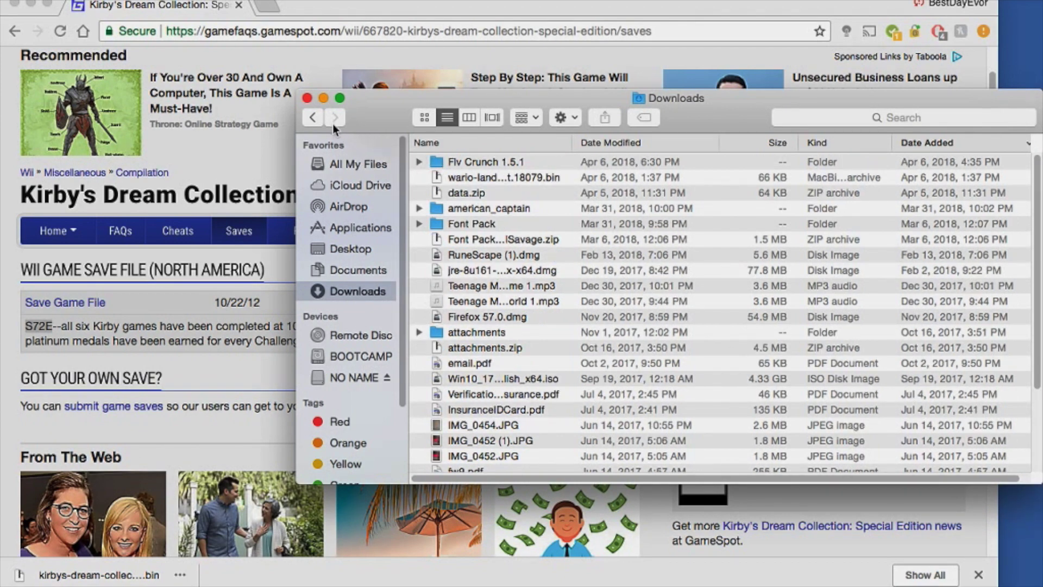
# Step: Drop kirbys-dream-collection-special-edition.22710.bin into the S72E folder under title on the card
pyautogui.click(354, 379)
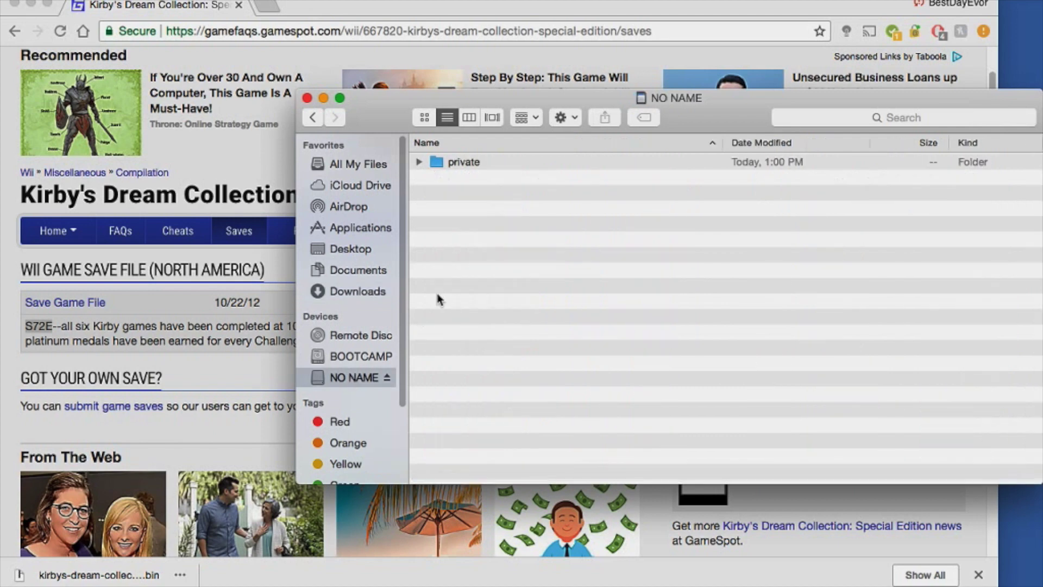
pyautogui.doubleClick(468, 158)
pyautogui.doubleClick(468, 159)
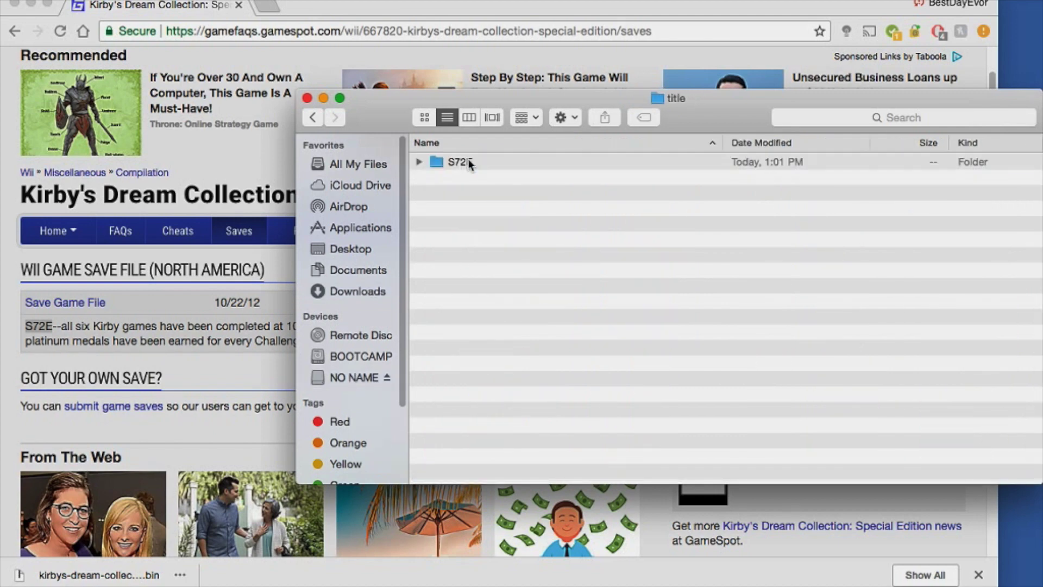
pyautogui.doubleClick(466, 162)
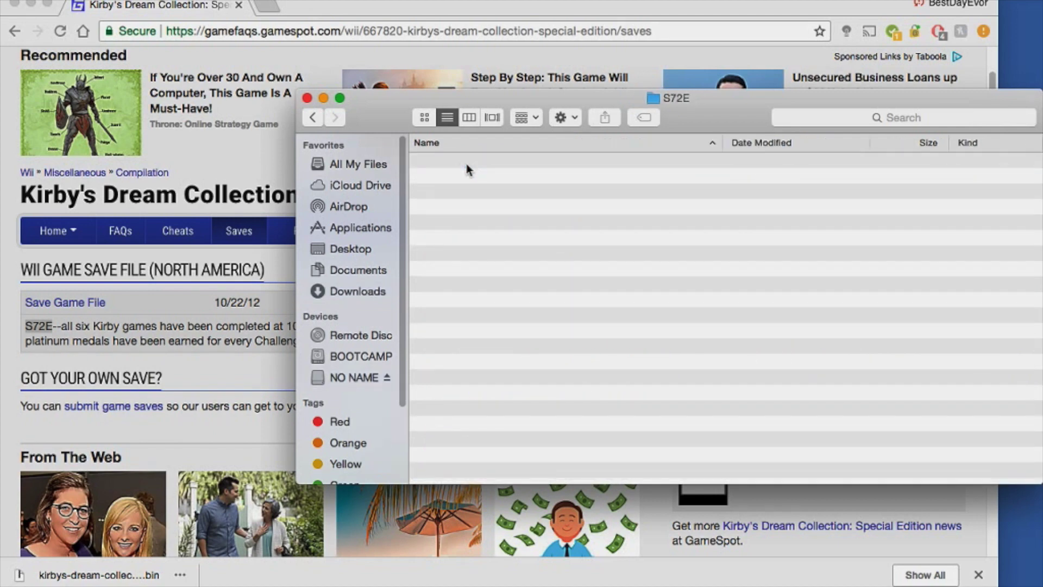
pyautogui.moveTo(65, 301); pyautogui.dragTo(626, 207)
pyautogui.moveTo(375, 256); pyautogui.dragTo(439, 172)
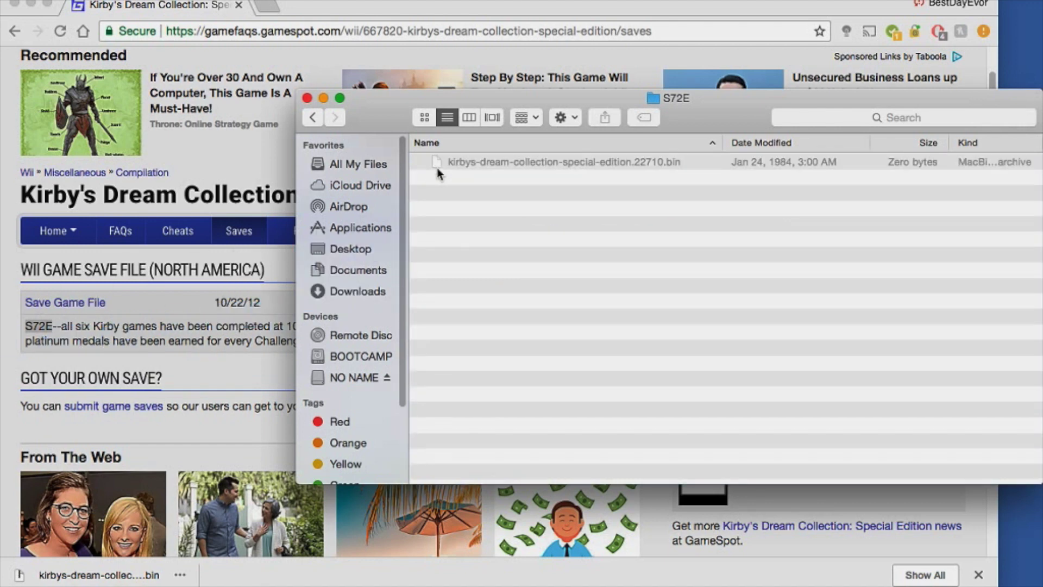
# Step: Rename kirbys-dream-collection-special-edition.22710.bin to data.bin and eject the NO NAME SD card
pyautogui.click(471, 163)
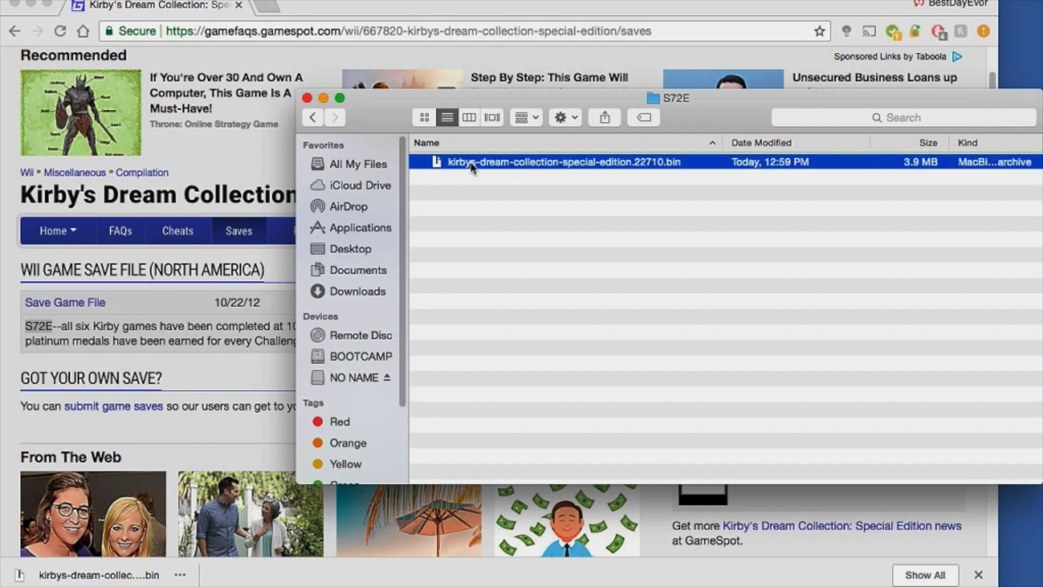
pyautogui.click(470, 163)
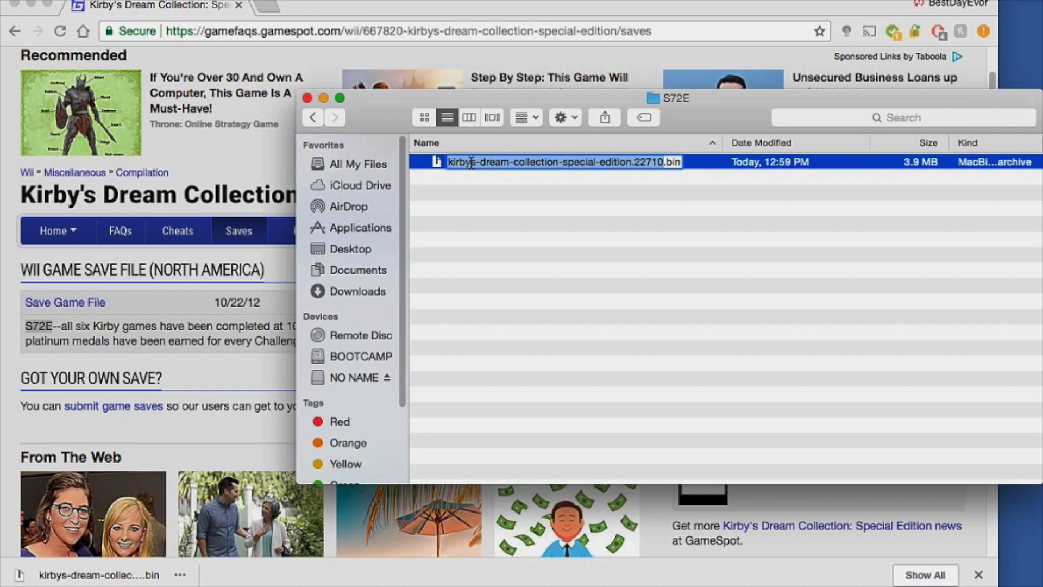
pyautogui.write('data')
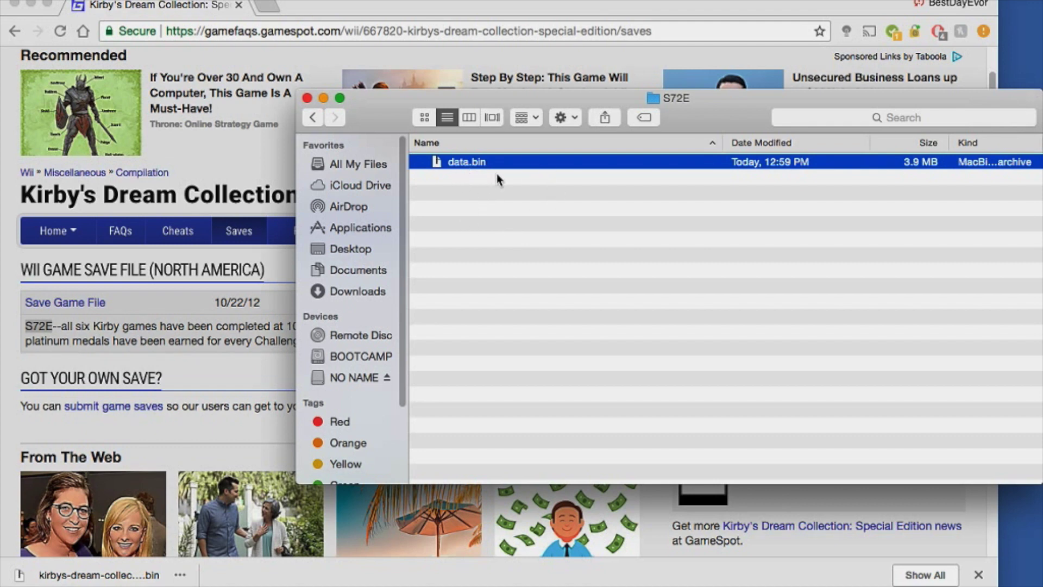
pyautogui.moveTo(389, 120); pyautogui.dragTo(210, 83)
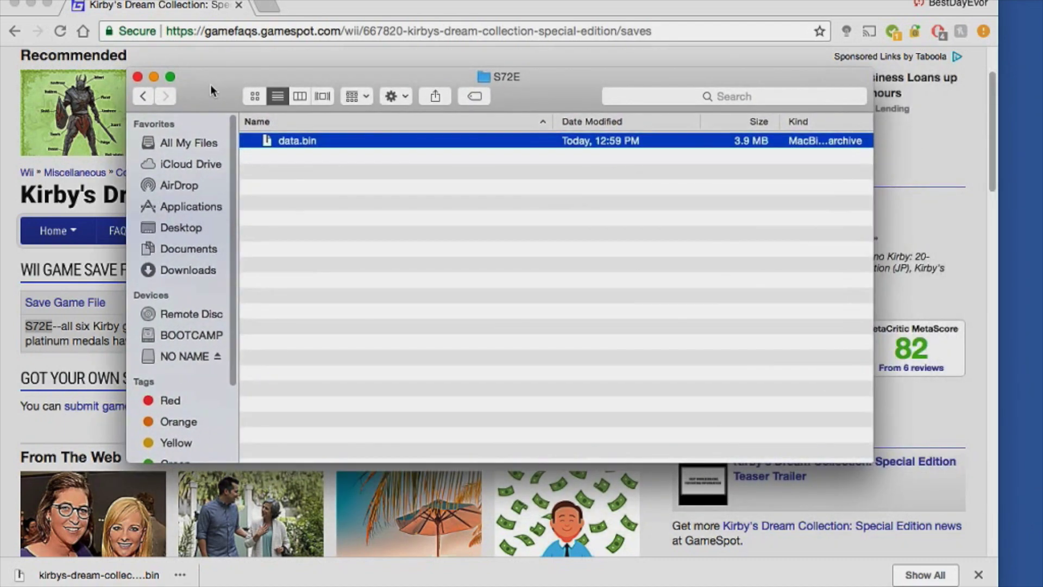
pyautogui.click(181, 359)
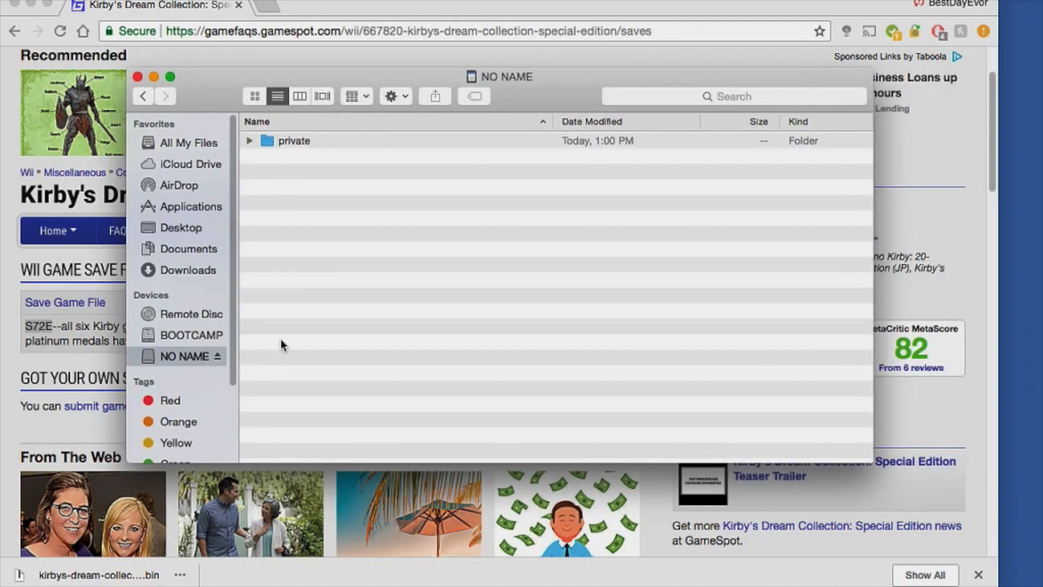
pyautogui.click(219, 357)
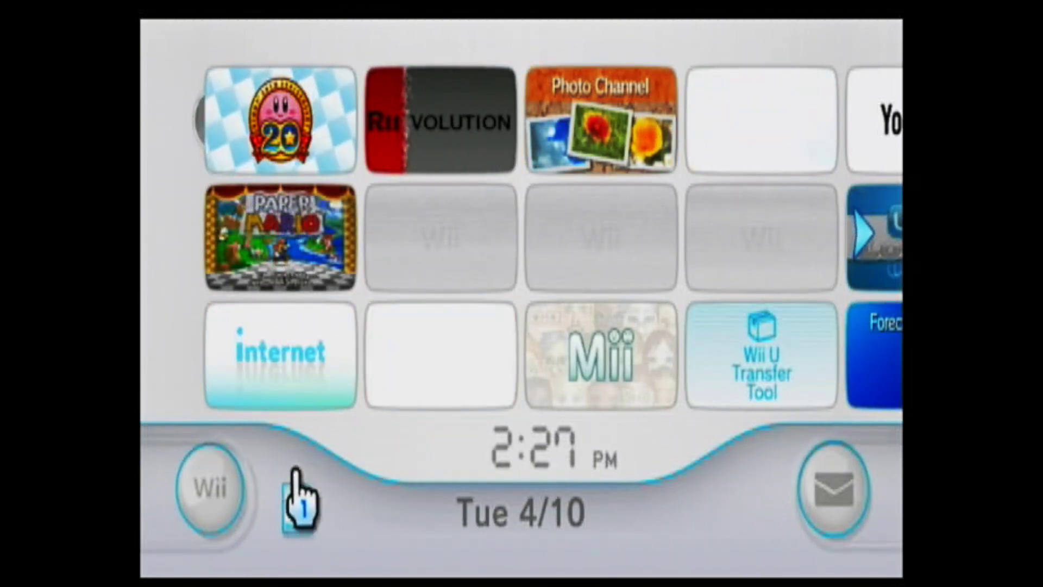
# Step: Erase the 31-block Kirby's Dream Collection save under Data Management > Save Data > Wii
pyautogui.click(209, 497)
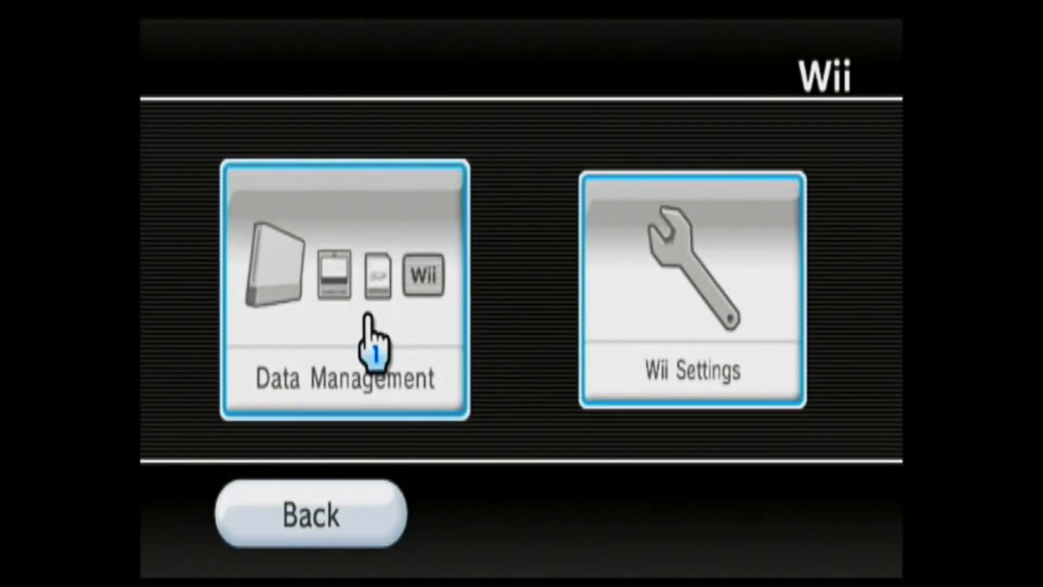
pyautogui.click(368, 314)
pyautogui.click(421, 312)
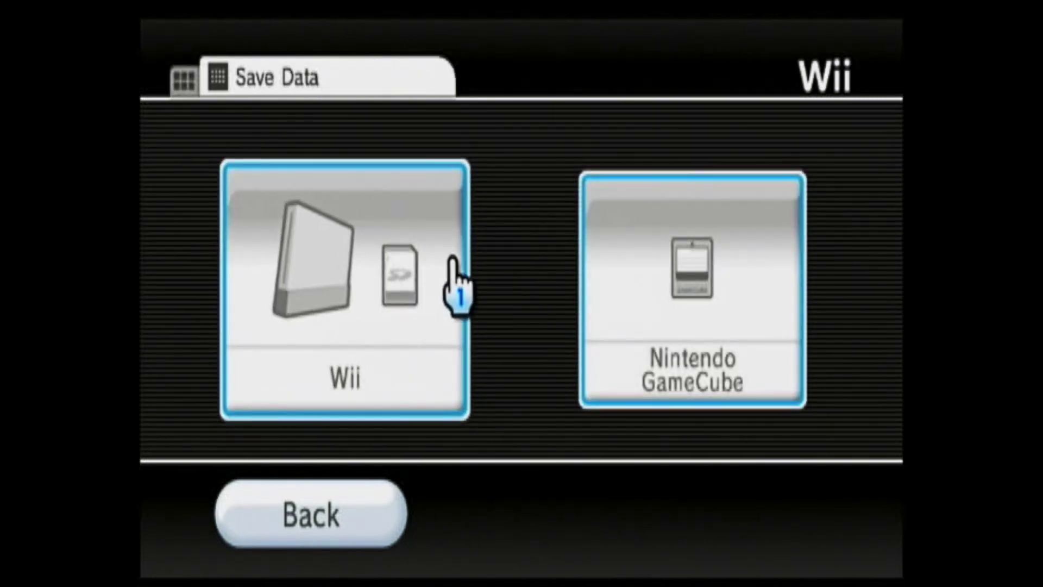
pyautogui.click(437, 275)
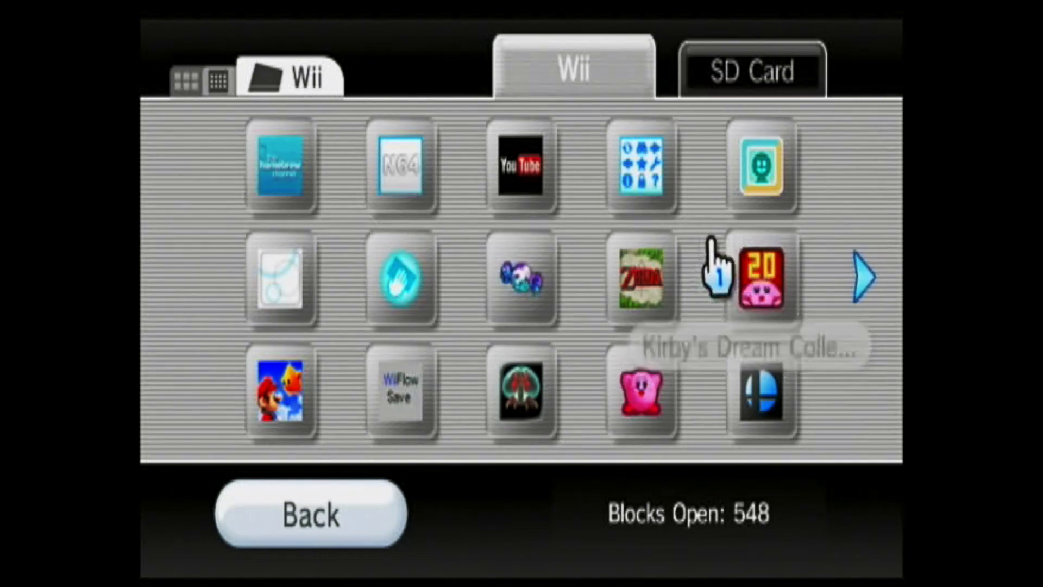
pyautogui.click(755, 274)
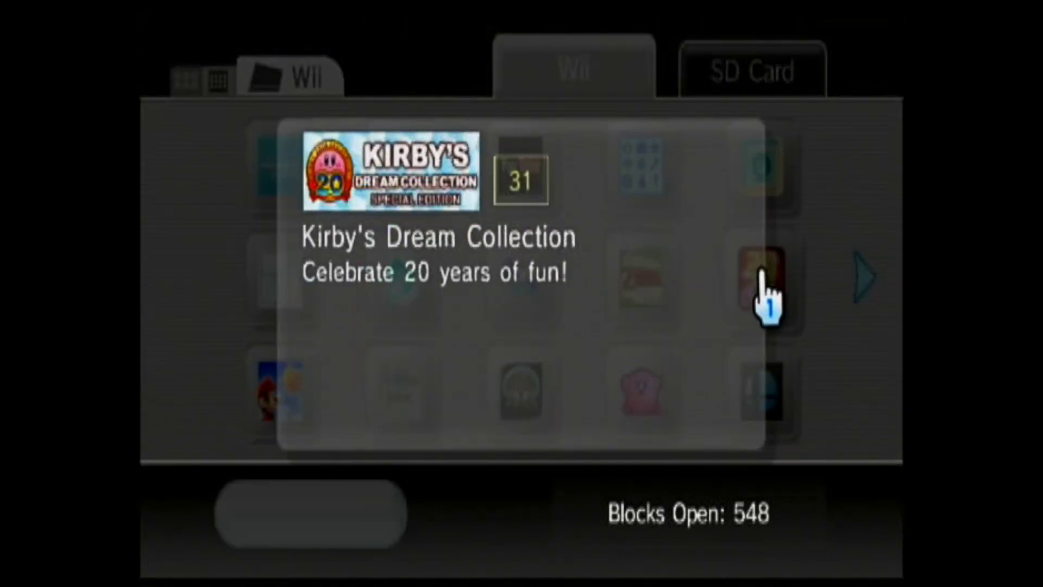
pyautogui.click(700, 387)
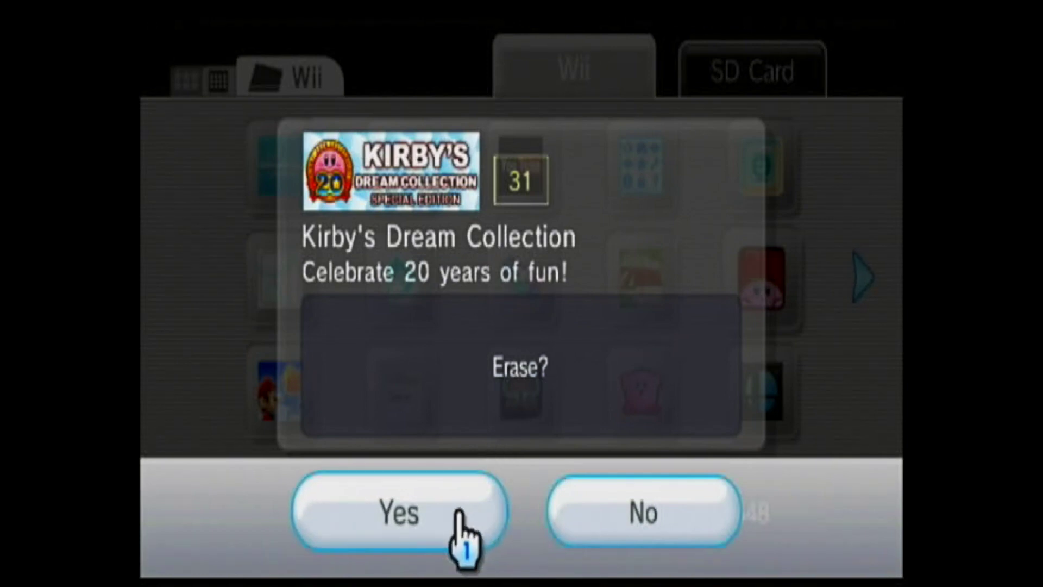
pyautogui.click(462, 527)
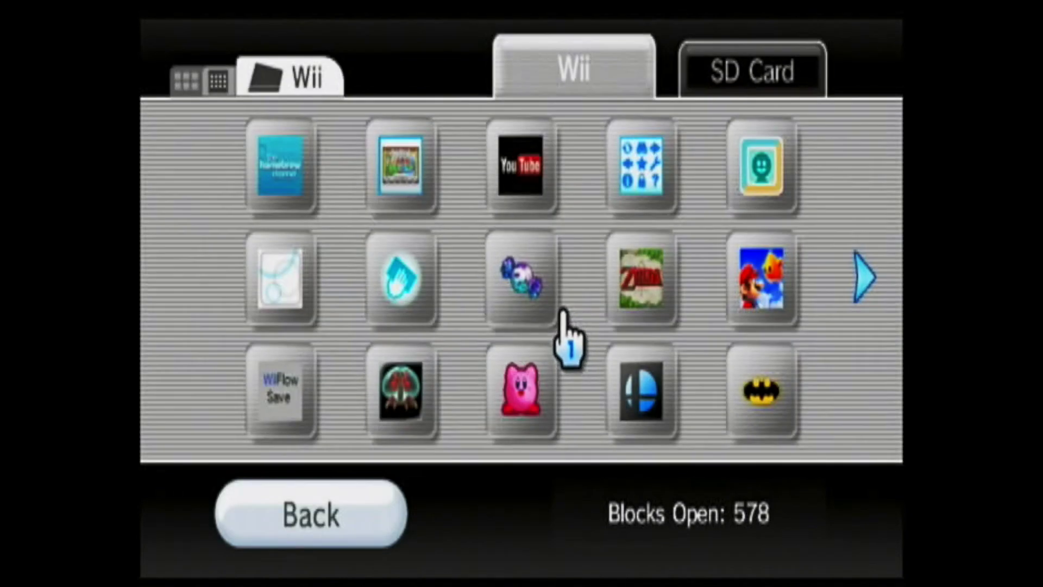
# Step: Copy the 30-block Kirby's Dream Collection save from the SD Card into Wii System Memory
pyautogui.click(717, 68)
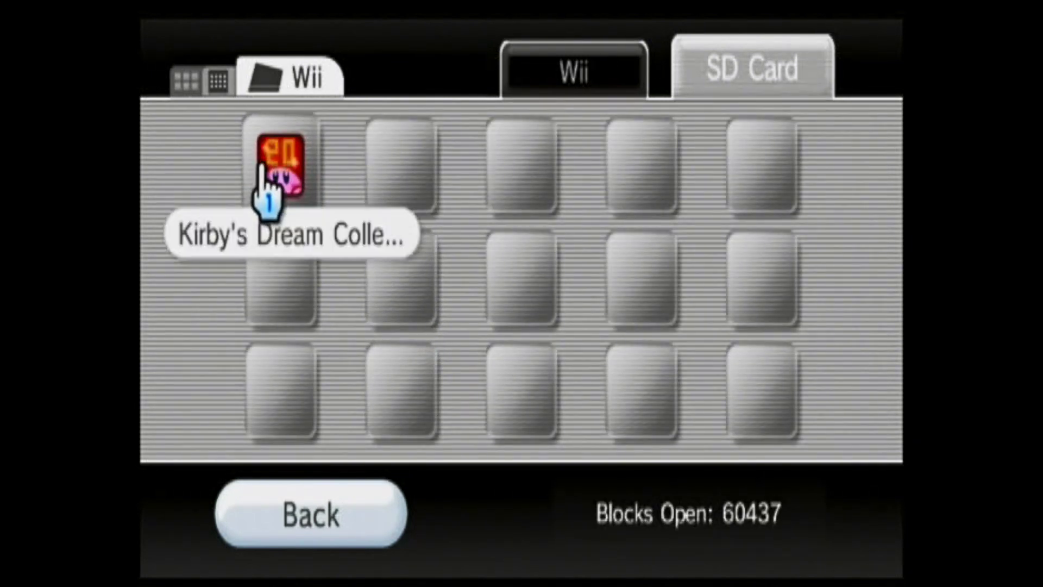
pyautogui.click(281, 161)
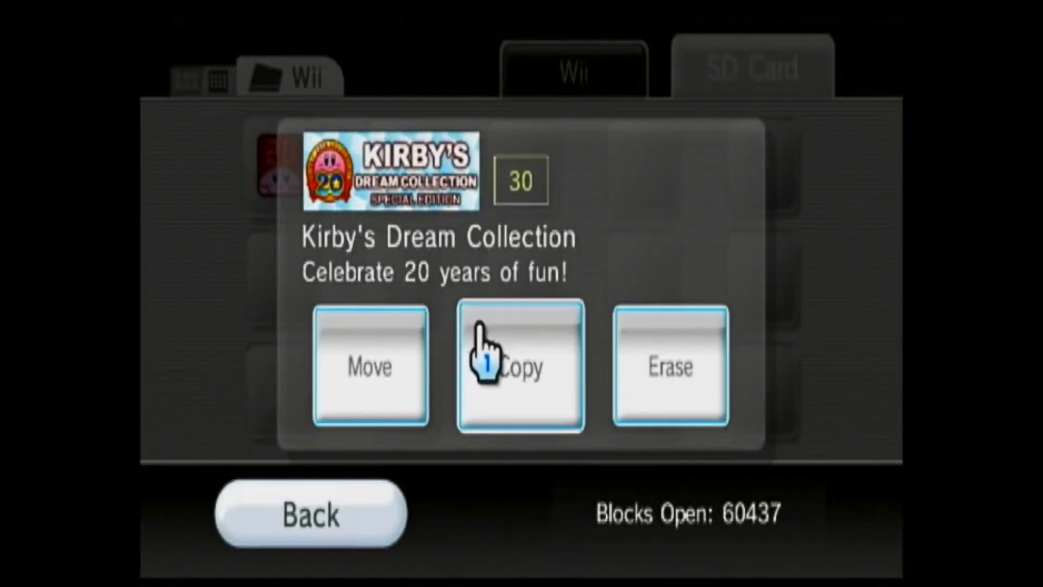
pyautogui.click(531, 356)
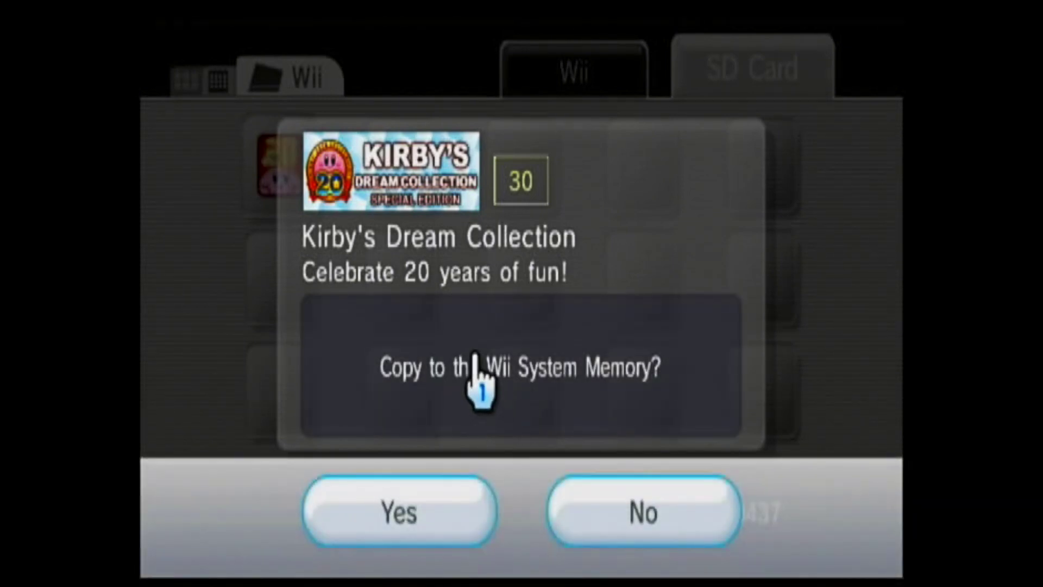
pyautogui.click(438, 515)
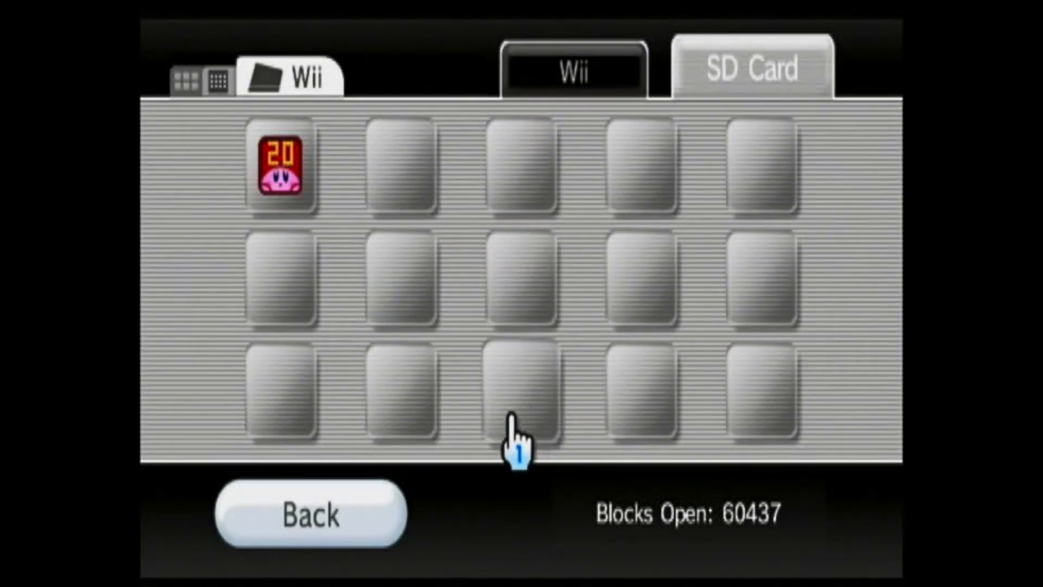
pyautogui.click(358, 524)
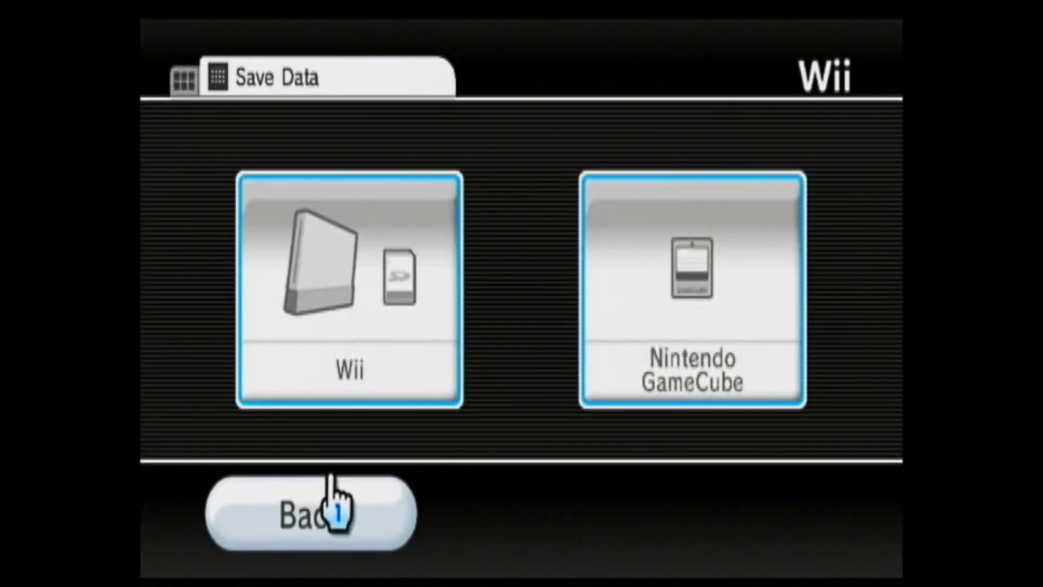
# Step: Exit back to the Wii Menu and start the Kirby's Dream Collection channel
pyautogui.click(337, 508)
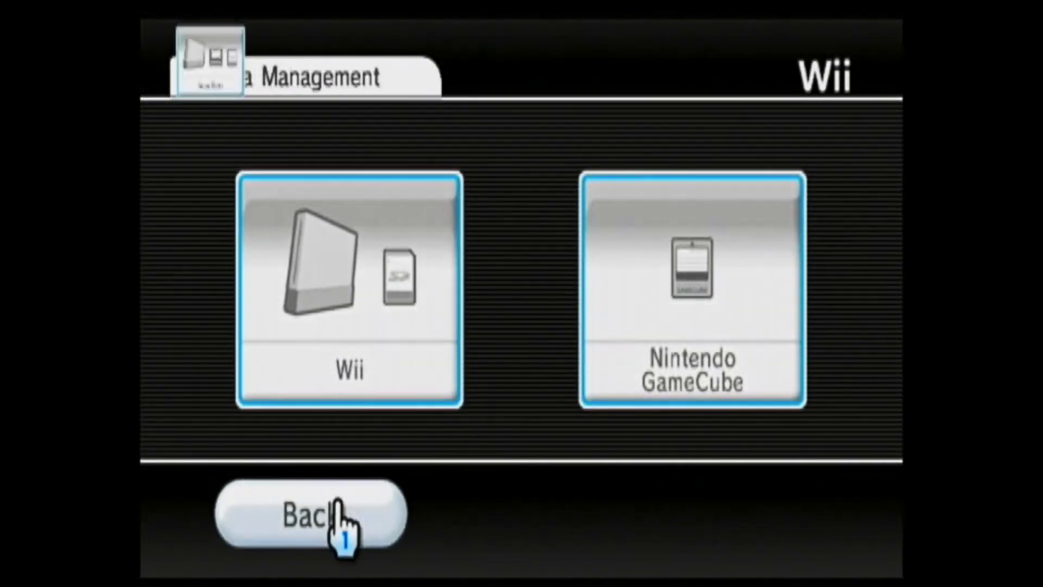
pyautogui.click(378, 511)
pyautogui.click(353, 508)
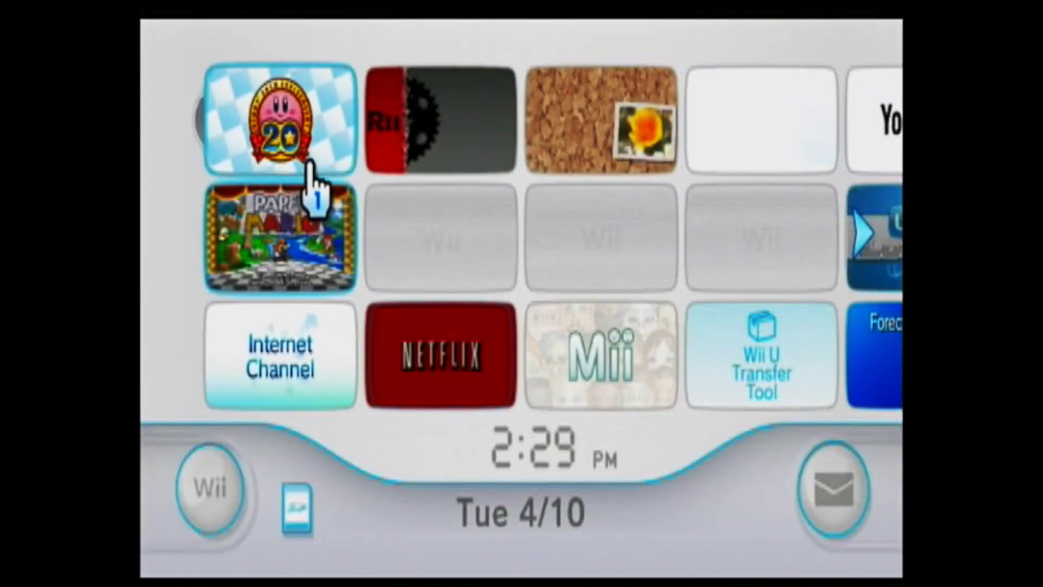
pyautogui.click(278, 108)
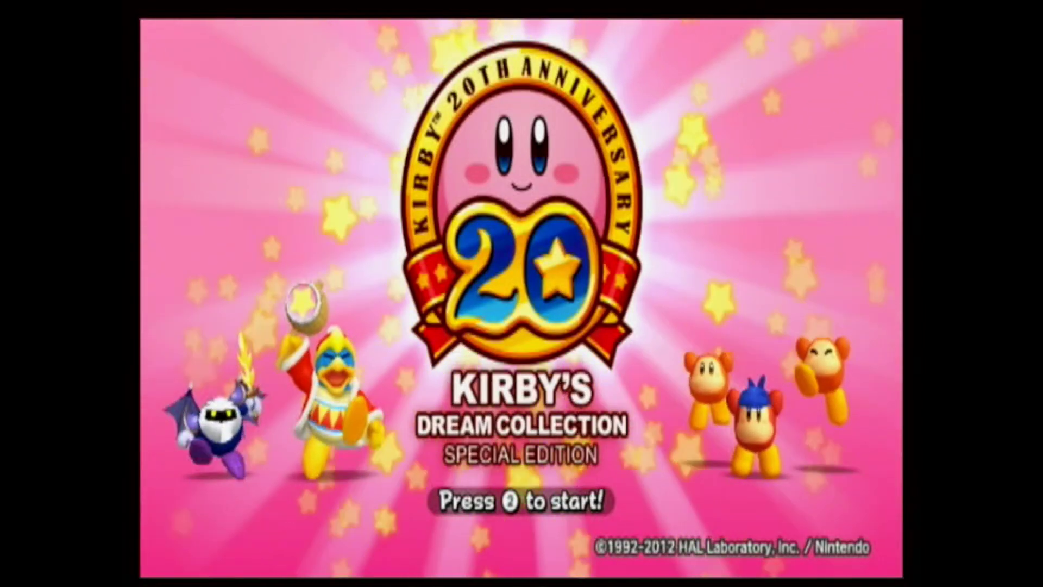
# Step: Launch Kirby 64 from Classic Titles and start the 100% Level 7 save in File 1
pyautogui.press('2')
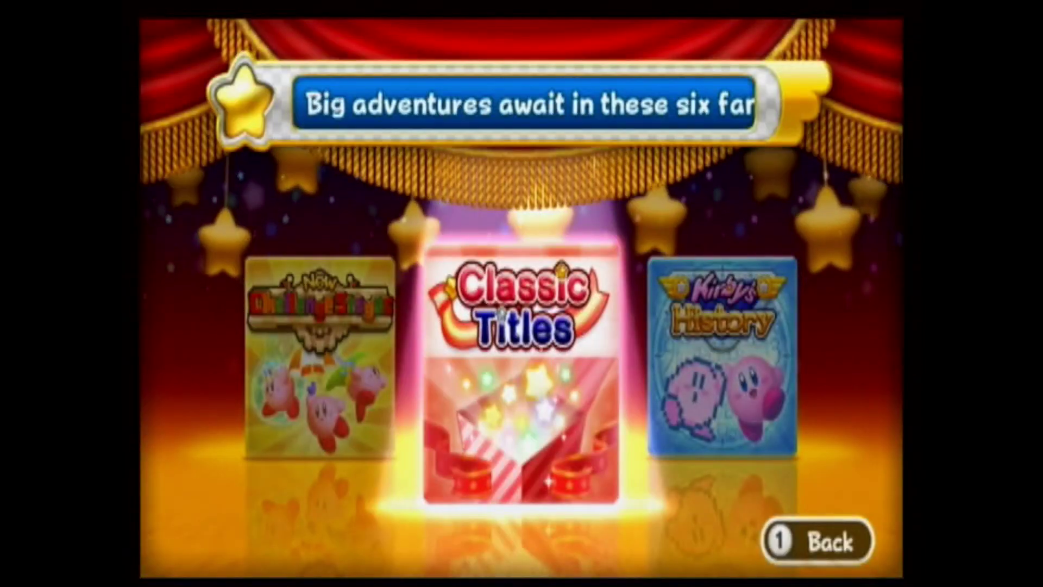
pyautogui.press('Right')
pyautogui.press('2')
pyautogui.press('Right')
pyautogui.press('Right')
pyautogui.press('Right')
pyautogui.press('Right')
pyautogui.press('Left')
pyautogui.press('Right')
pyautogui.press('Right')
pyautogui.press('2')
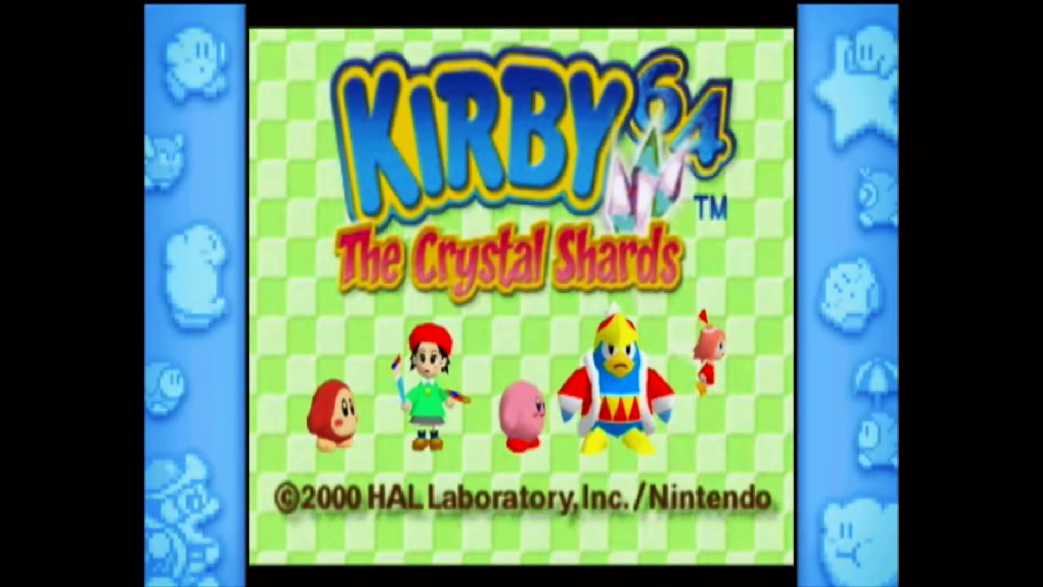
pyautogui.press('Return')
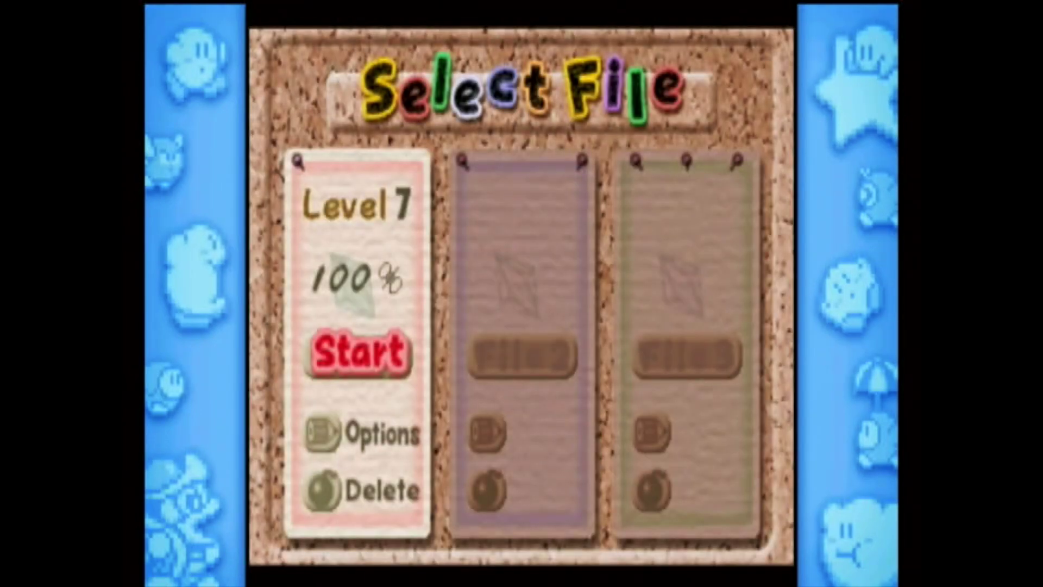
pyautogui.press('Return')
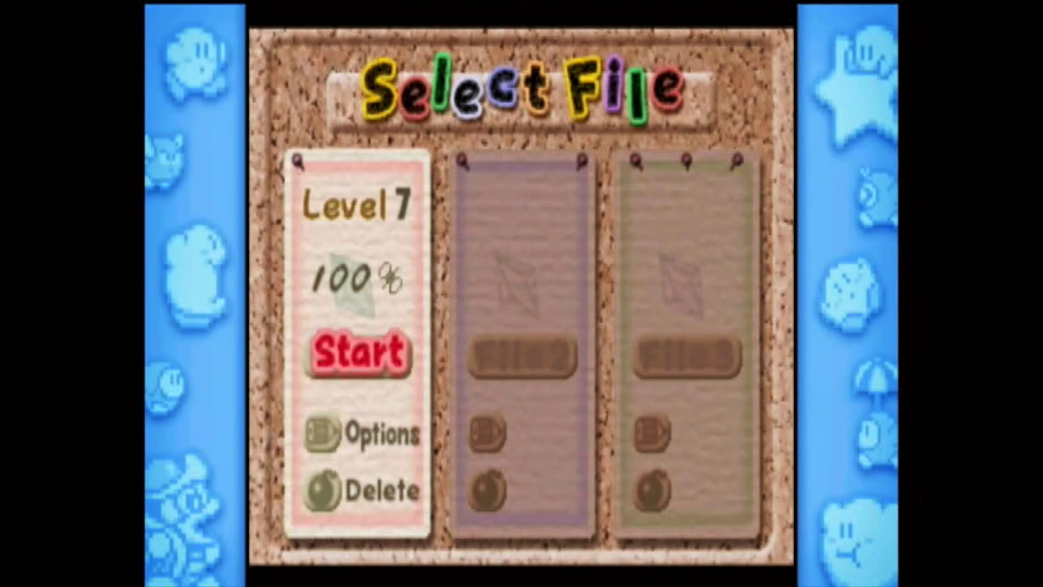